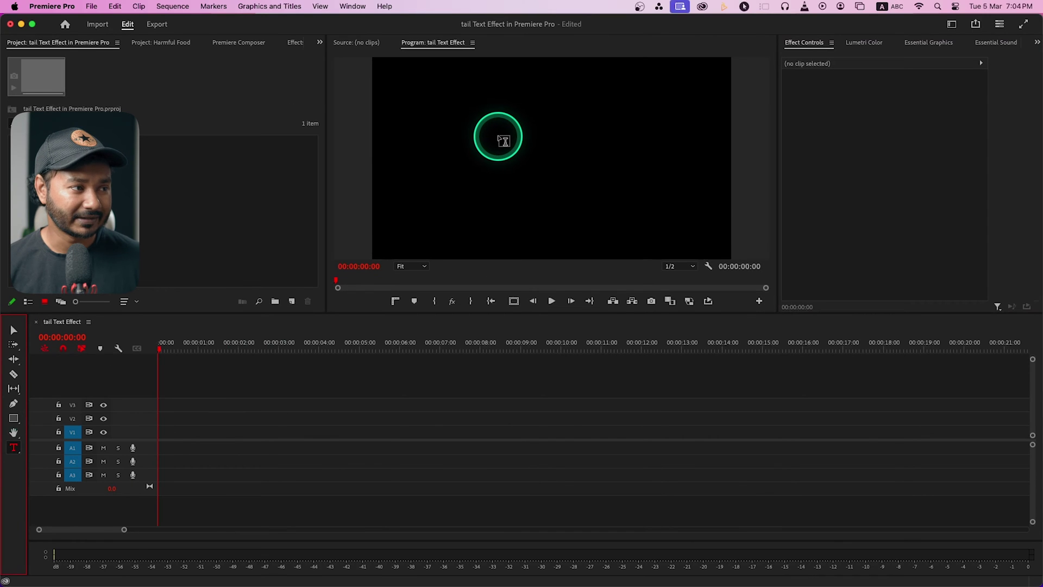
Type the title 'JAMES PRINCE' in the Program monitor and select all its text
{"action": "left_click", "coordinate": [498, 139]}
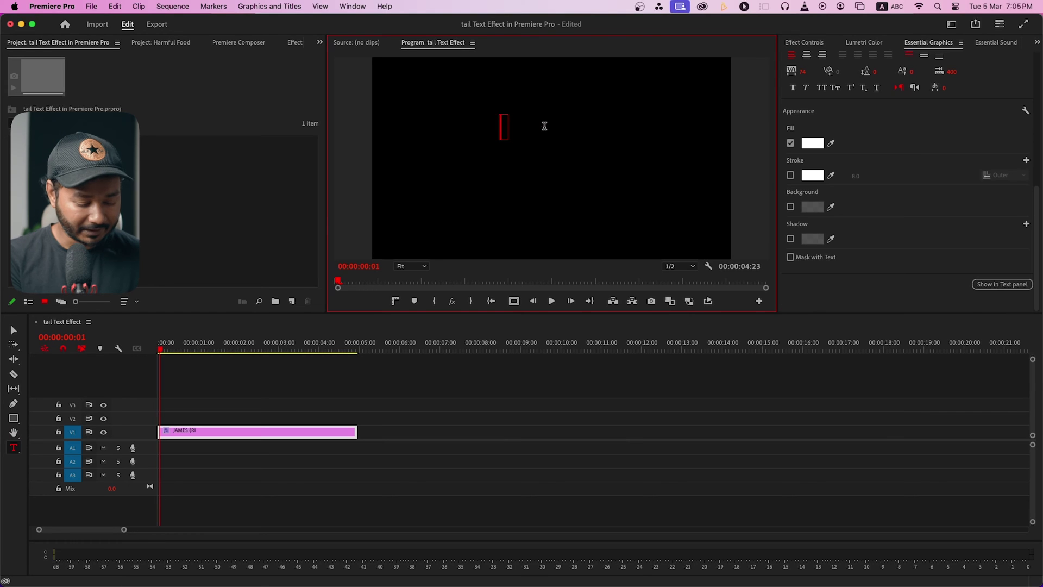
{"action": "type", "text": "JA"}
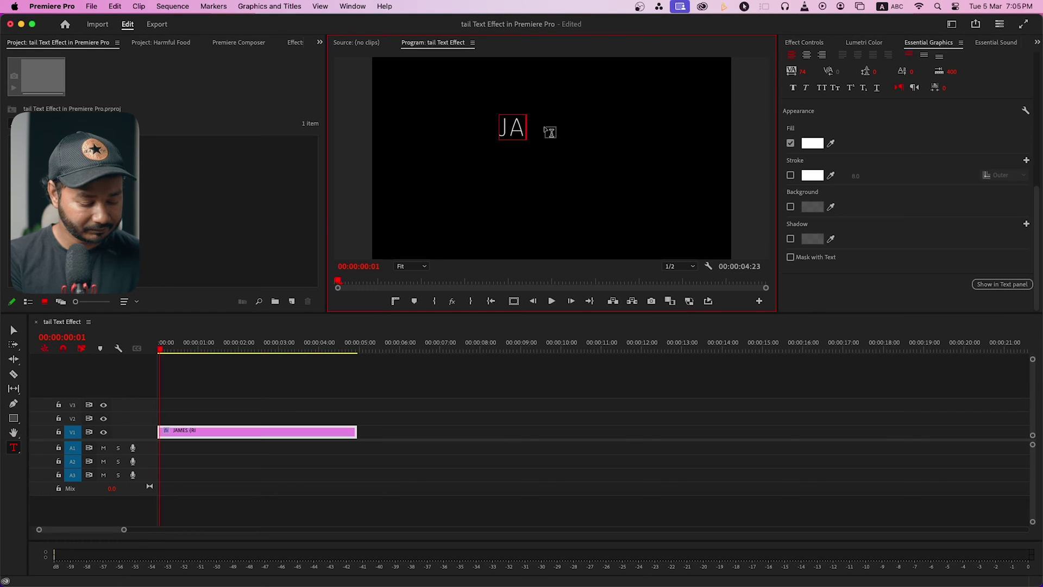
{"action": "type", "text": "MES PRINCE"}
{"action": "key", "text": "super+a"}
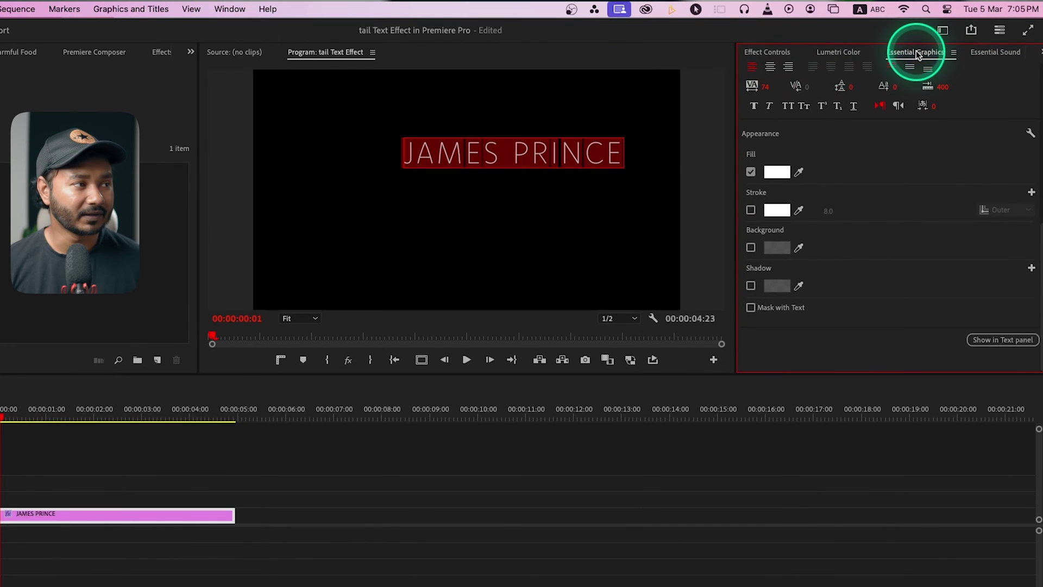
{"action": "left_click", "coordinate": [233, 10]}
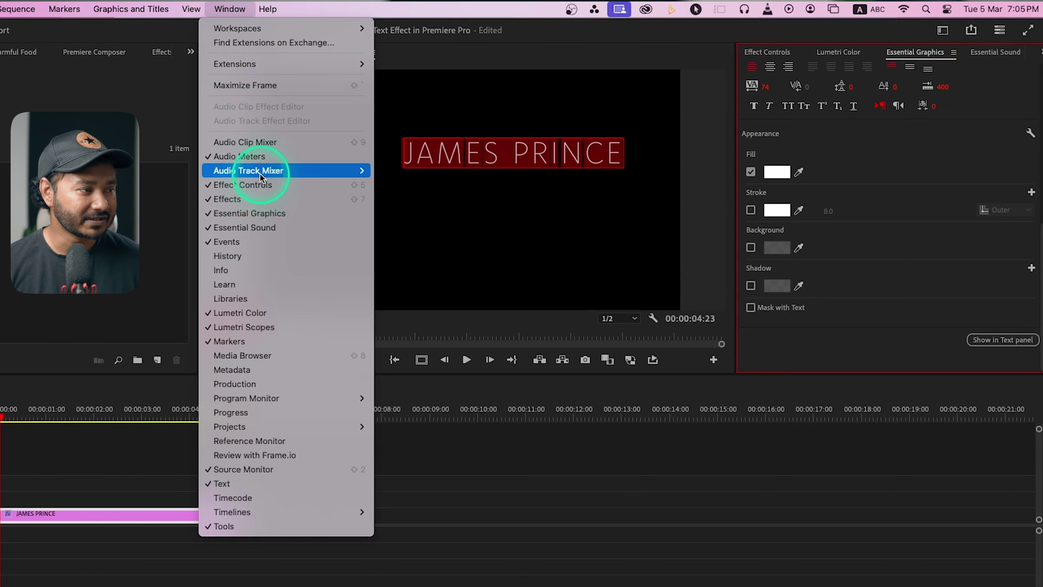
Open Essential Graphics and change the title's font to Modak
{"action": "left_click", "coordinate": [263, 210]}
{"action": "scroll", "coordinate": [891, 185], "scroll_direction": "up", "scroll_amount": 5}
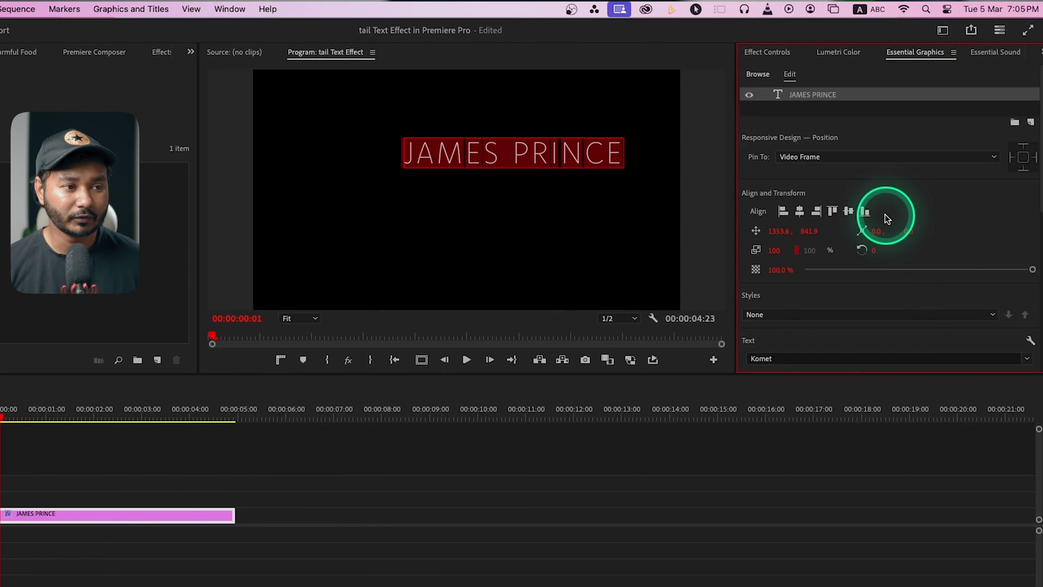
{"action": "scroll", "coordinate": [948, 185], "scroll_direction": "down", "scroll_amount": 5}
{"action": "scroll", "coordinate": [945, 181], "scroll_direction": "up", "scroll_amount": 4}
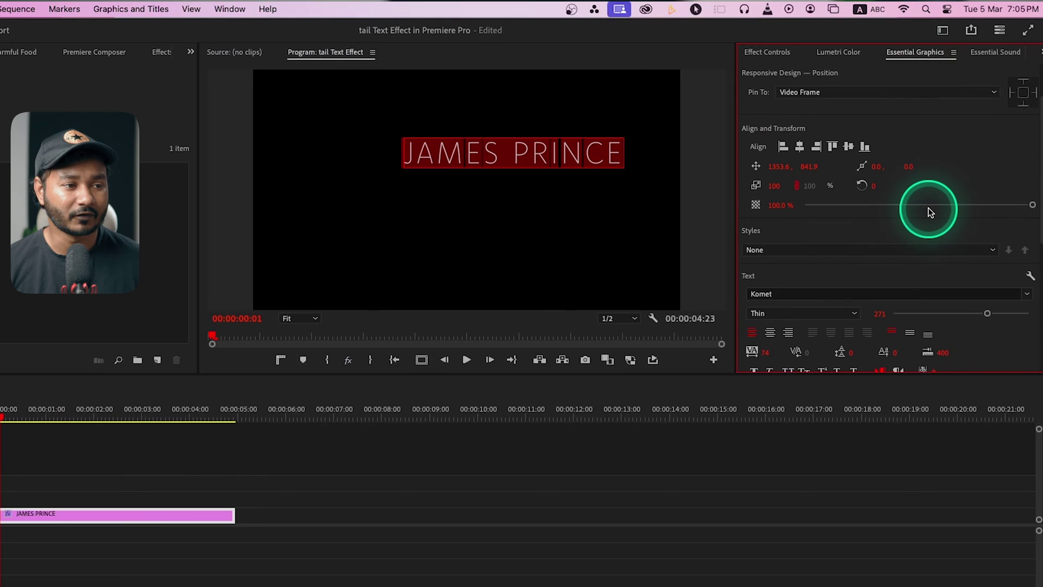
{"action": "left_click", "coordinate": [1027, 295]}
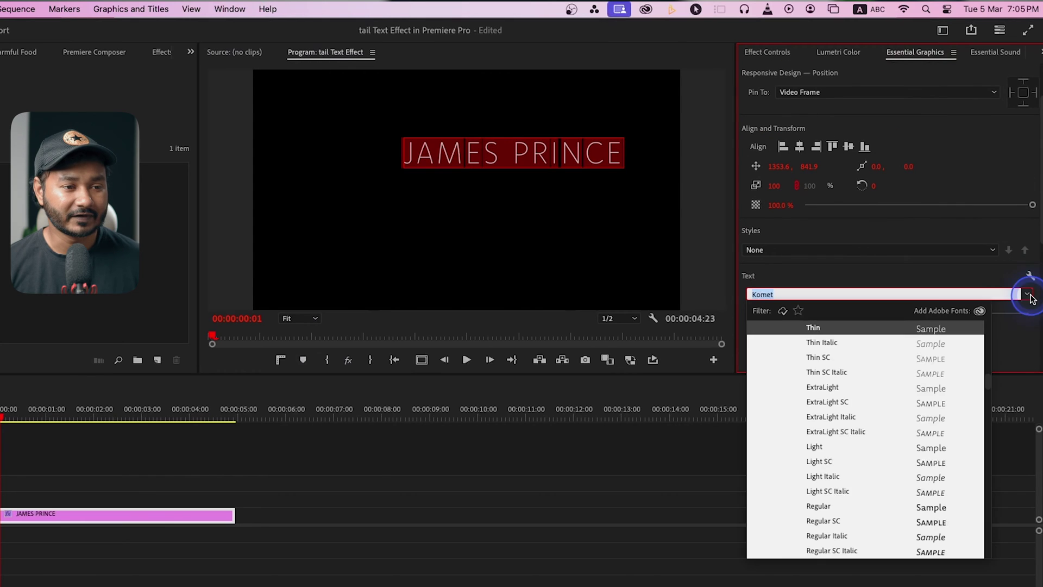
{"action": "scroll", "coordinate": [856, 402], "scroll_direction": "down", "scroll_amount": 3}
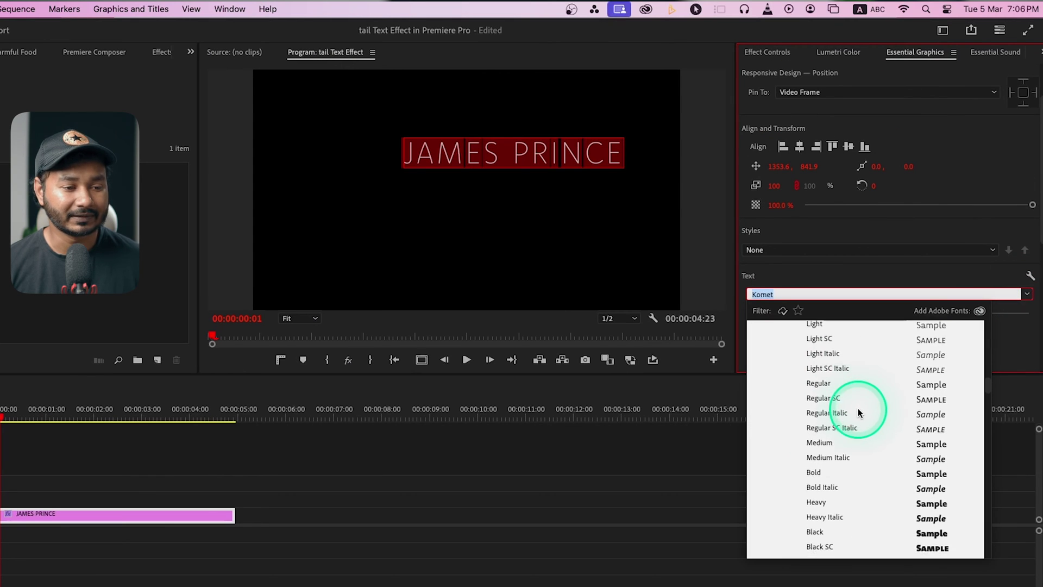
{"action": "type", "text": "Modak"}
{"action": "key", "text": "Return"}
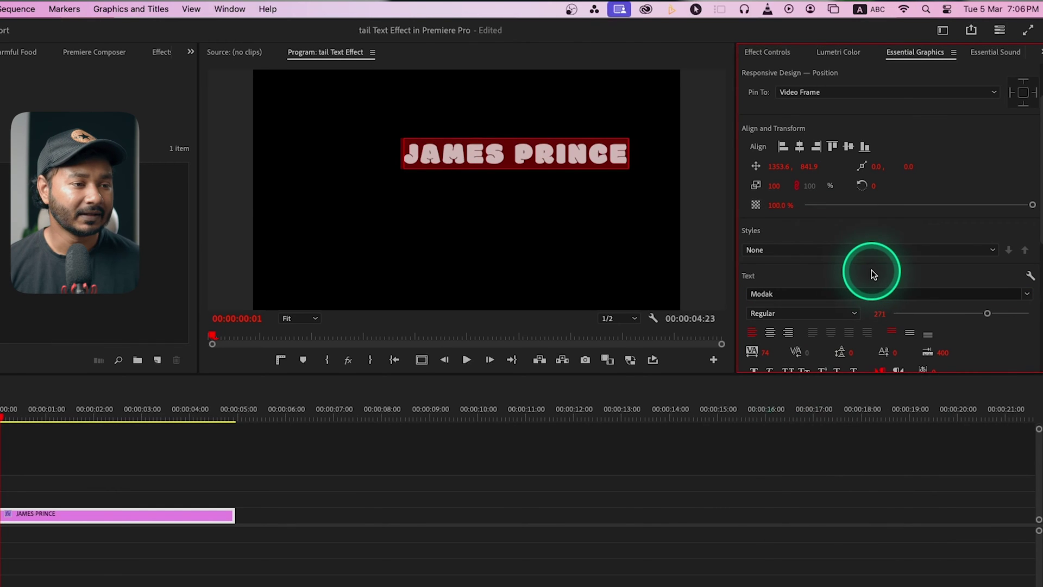
Left-align the text, then centre the title horizontally and vertically in the frame
{"action": "scroll", "coordinate": [871, 271], "scroll_direction": "down", "scroll_amount": 5}
{"action": "scroll", "coordinate": [871, 272], "scroll_direction": "up", "scroll_amount": 5}
{"action": "left_click", "coordinate": [761, 252]}
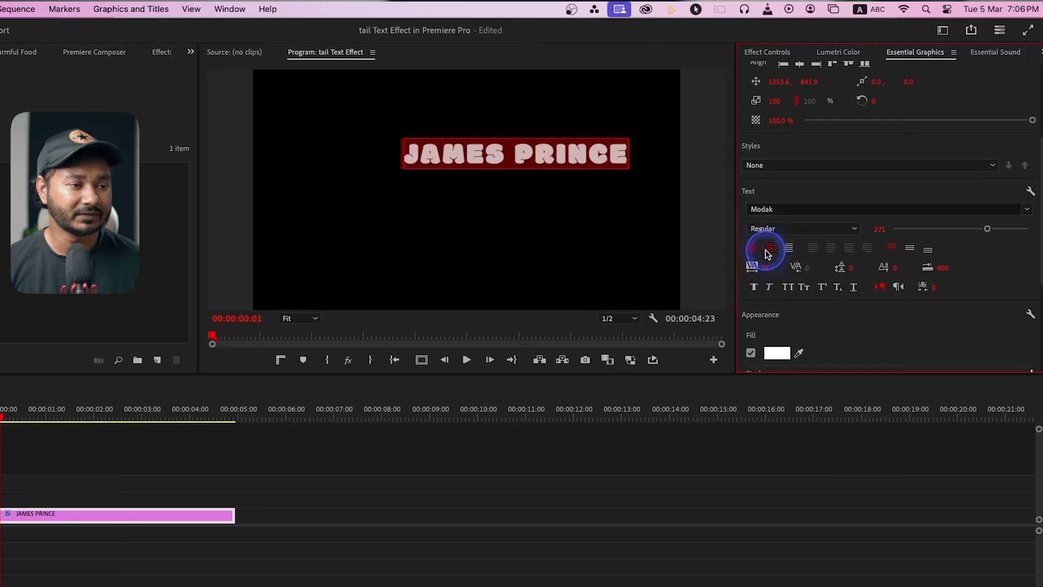
{"action": "scroll", "coordinate": [821, 328], "scroll_direction": "up", "scroll_amount": 5}
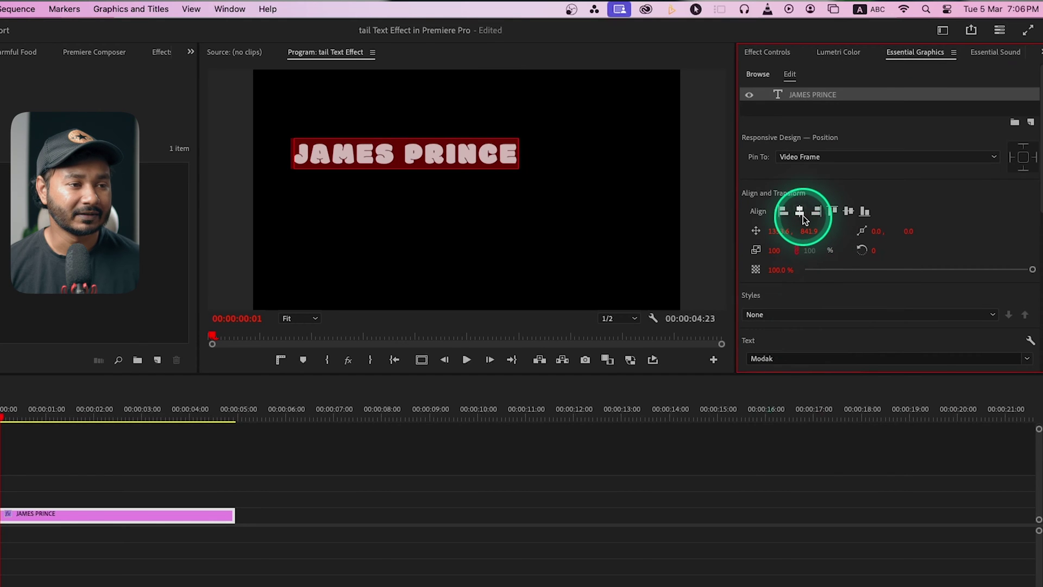
{"action": "left_click", "coordinate": [802, 215]}
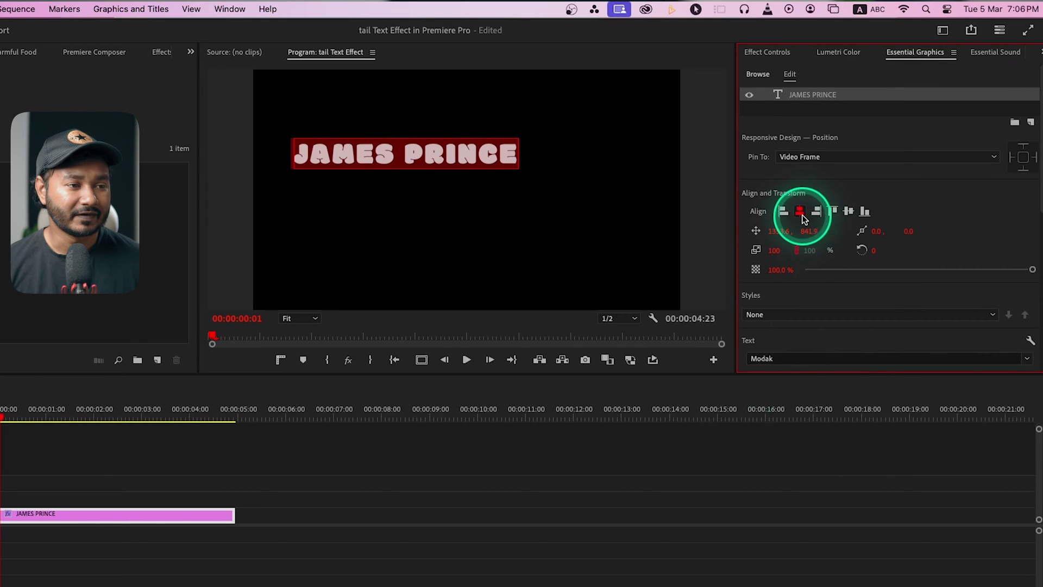
{"action": "left_click", "coordinate": [849, 214]}
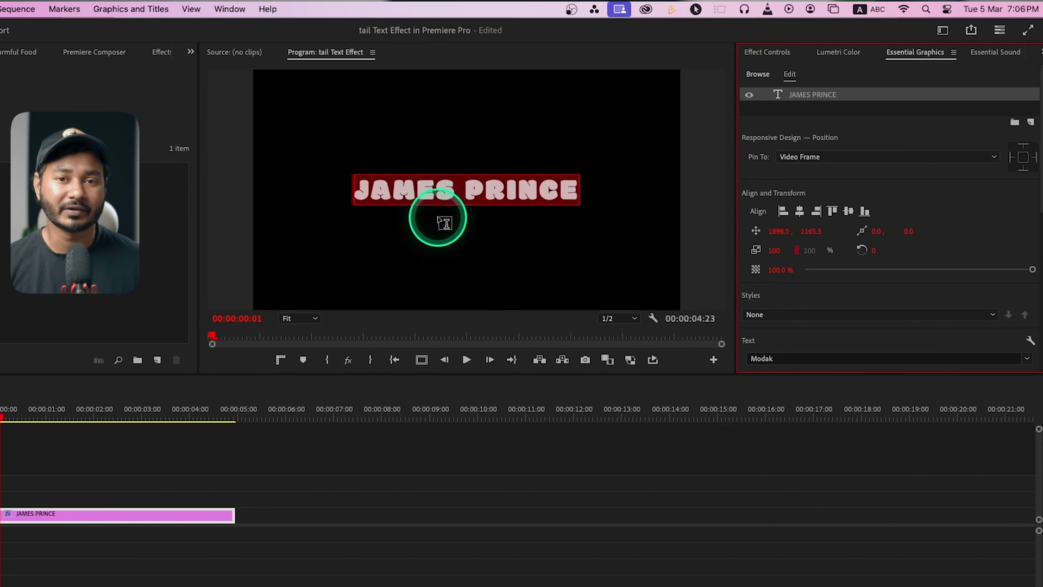
Turn off the title's Fill, enable Stroke and drag the stroke width thicker
{"action": "scroll", "coordinate": [1002, 215], "scroll_direction": "down", "scroll_amount": 5}
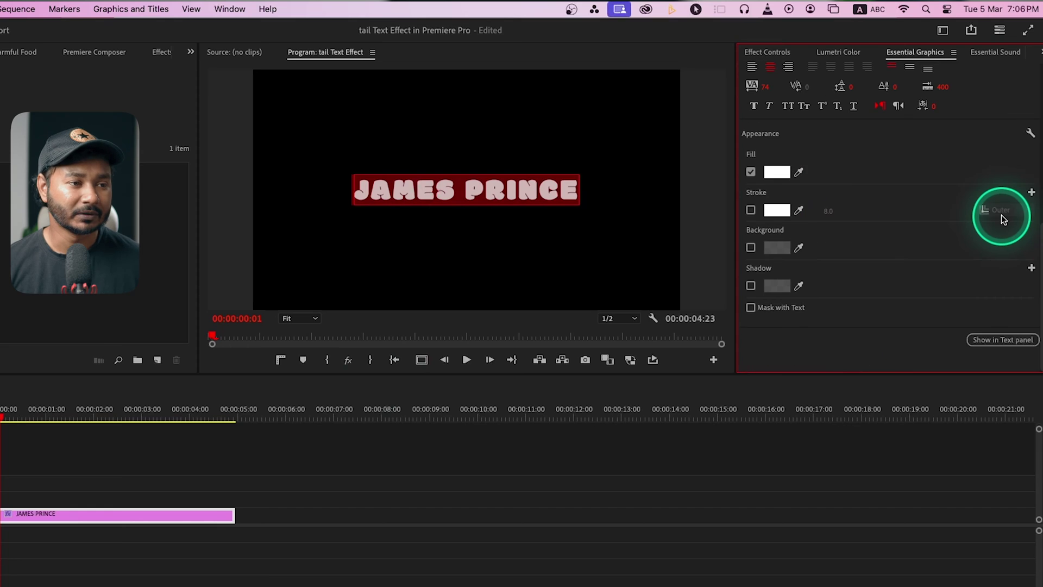
{"action": "left_click", "coordinate": [750, 172]}
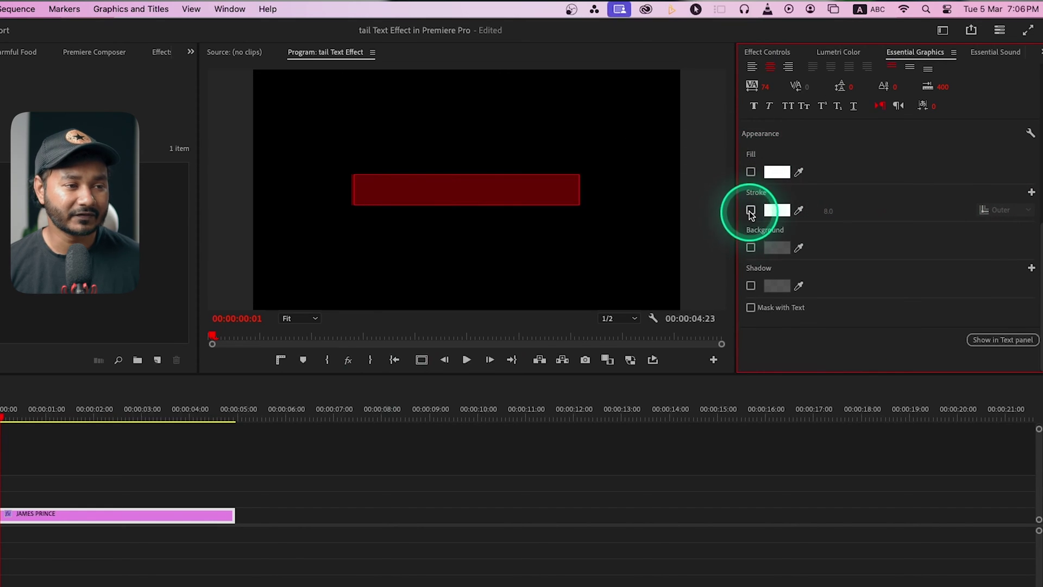
{"action": "left_click", "coordinate": [750, 211]}
{"action": "left_click_drag", "start_coordinate": [828, 211], "coordinate": [831, 212]}
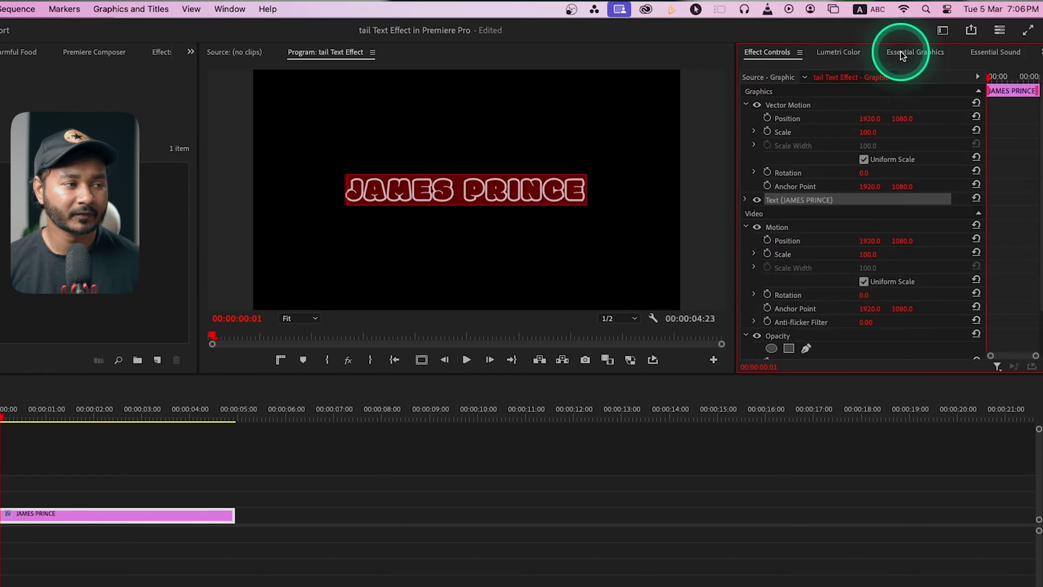
{"action": "left_click", "coordinate": [915, 52]}
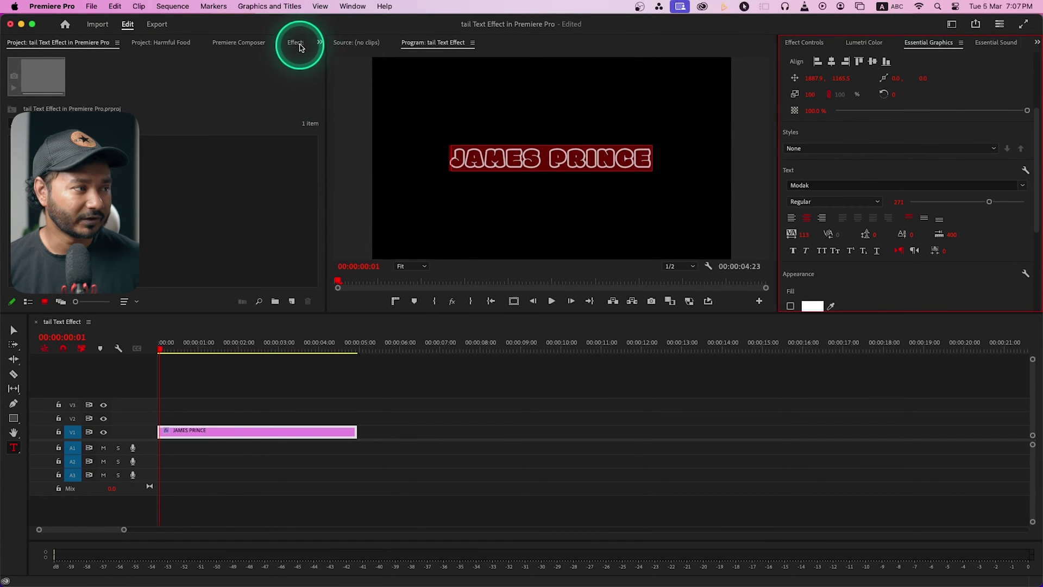
{"action": "left_click", "coordinate": [295, 44]}
{"action": "left_click", "coordinate": [63, 56]}
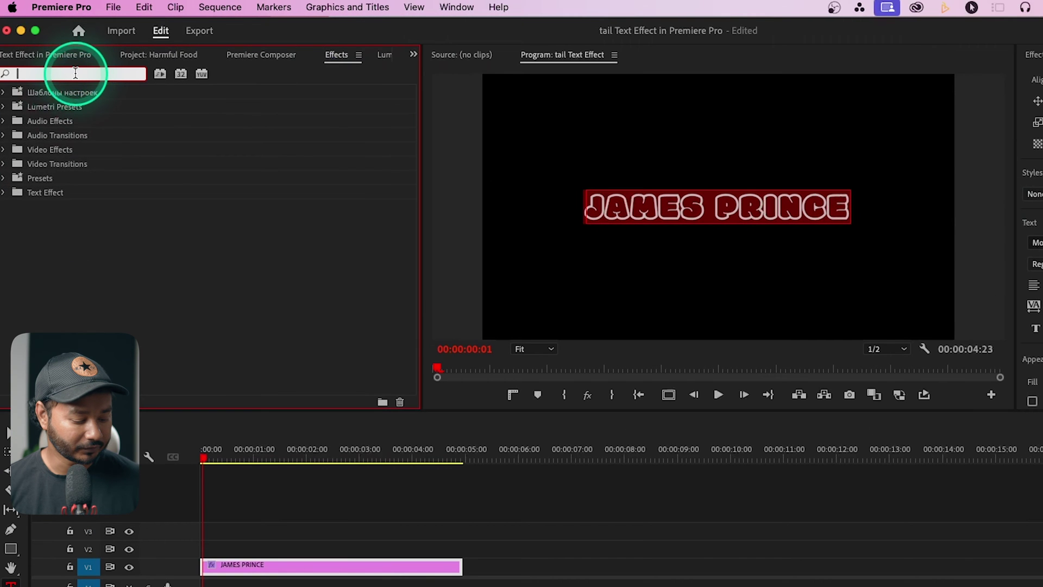
{"action": "type", "text": "Echo"}
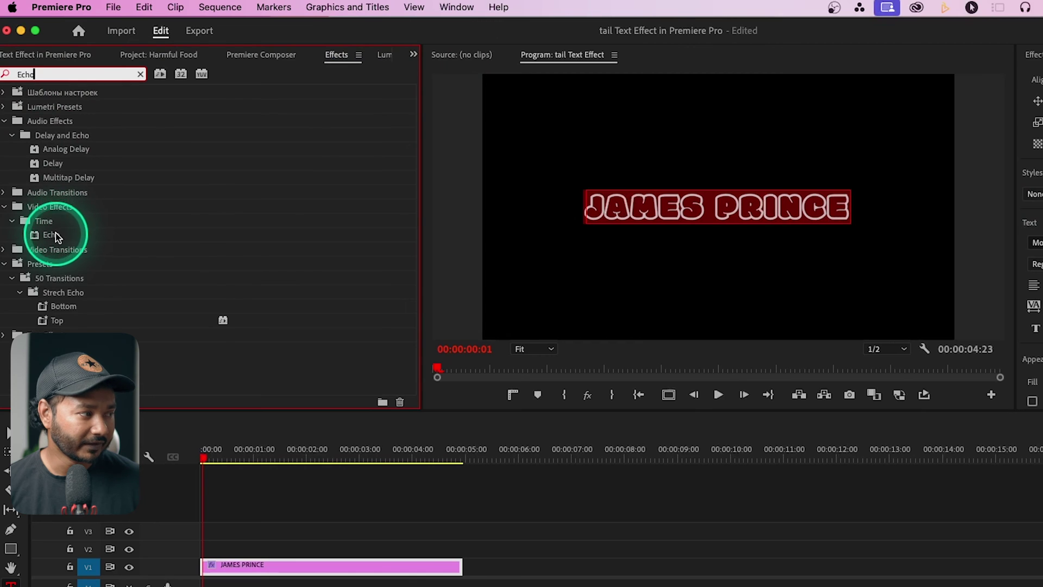
{"action": "left_click_drag", "start_coordinate": [54, 233], "coordinate": [291, 571]}
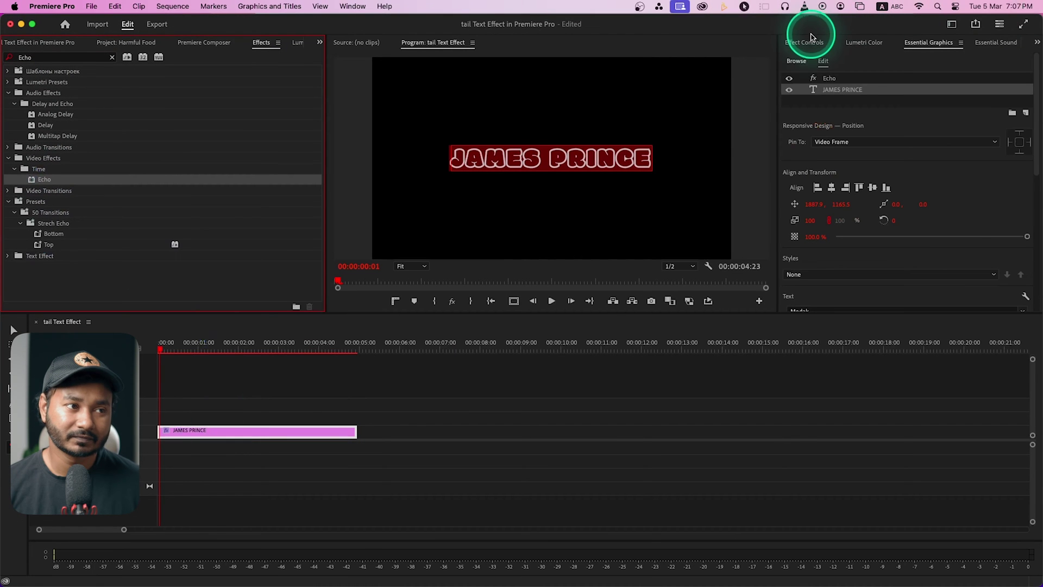
{"action": "left_click", "coordinate": [806, 42]}
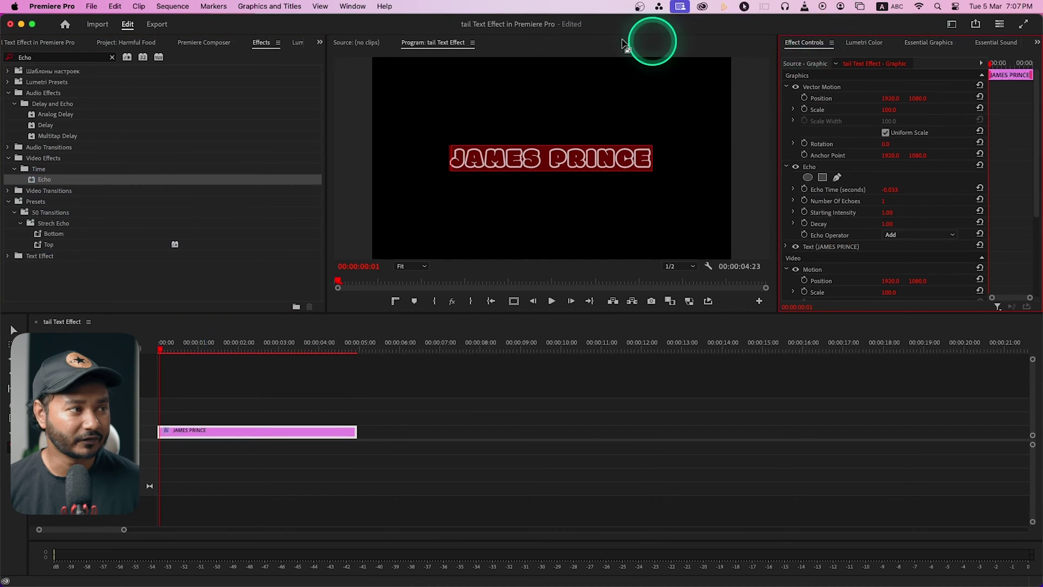
Show Effect Controls, deselect the title in the Program monitor, and select the Echo effect
{"action": "left_click", "coordinate": [340, 5]}
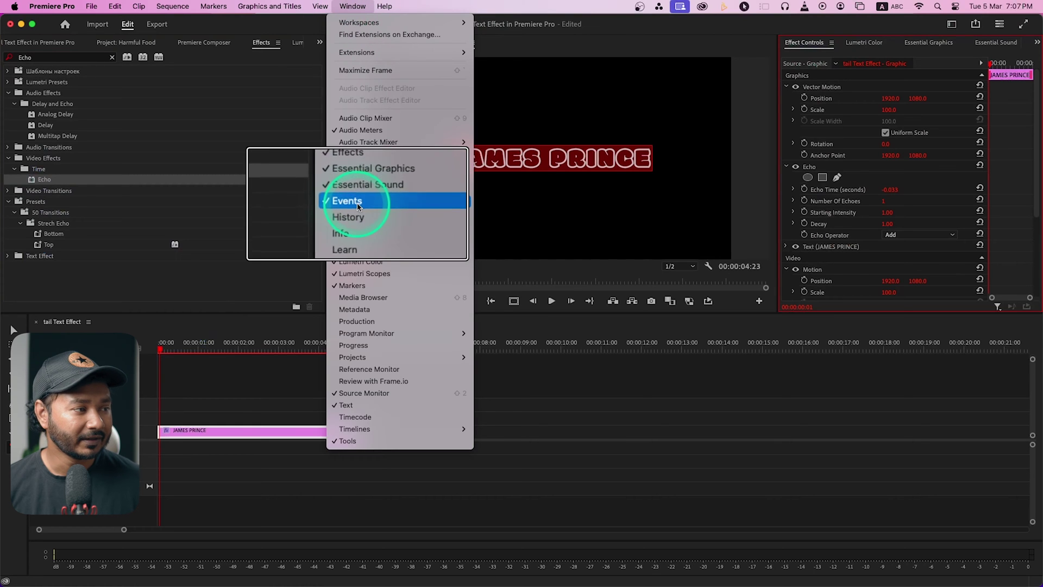
{"action": "left_click", "coordinate": [360, 153]}
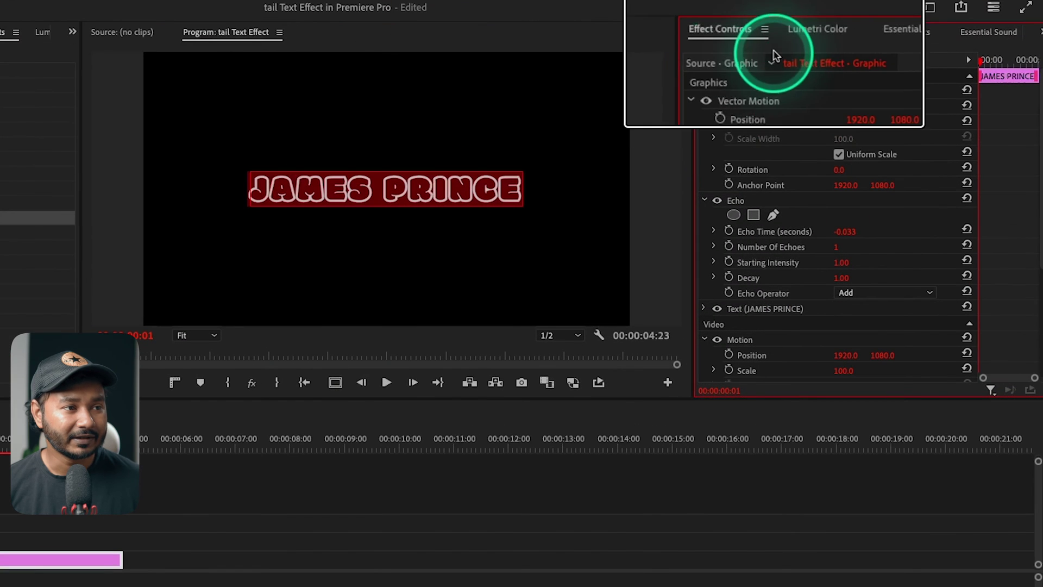
{"action": "left_click", "coordinate": [775, 84]}
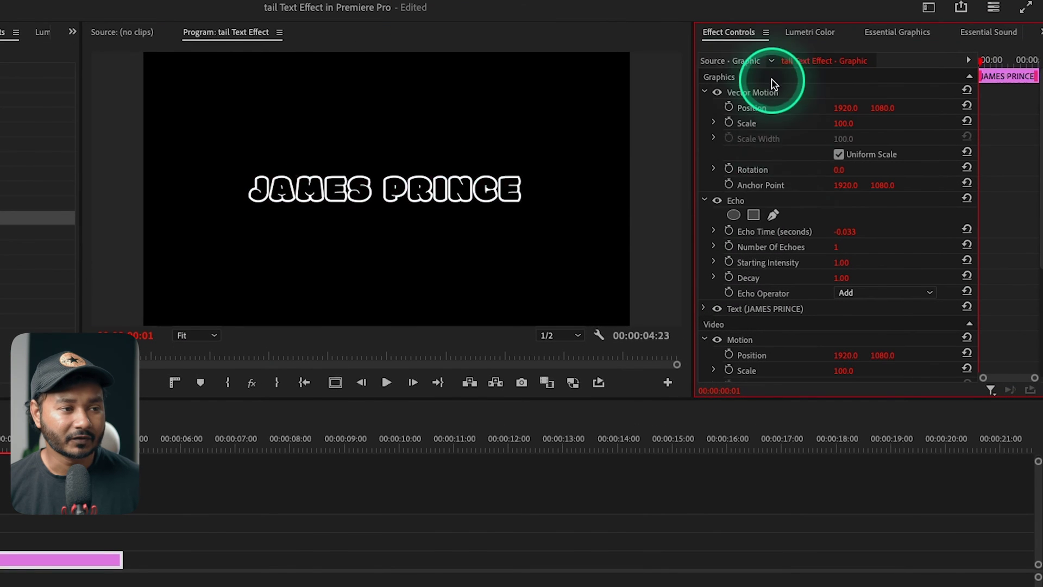
{"action": "left_click", "coordinate": [766, 201]}
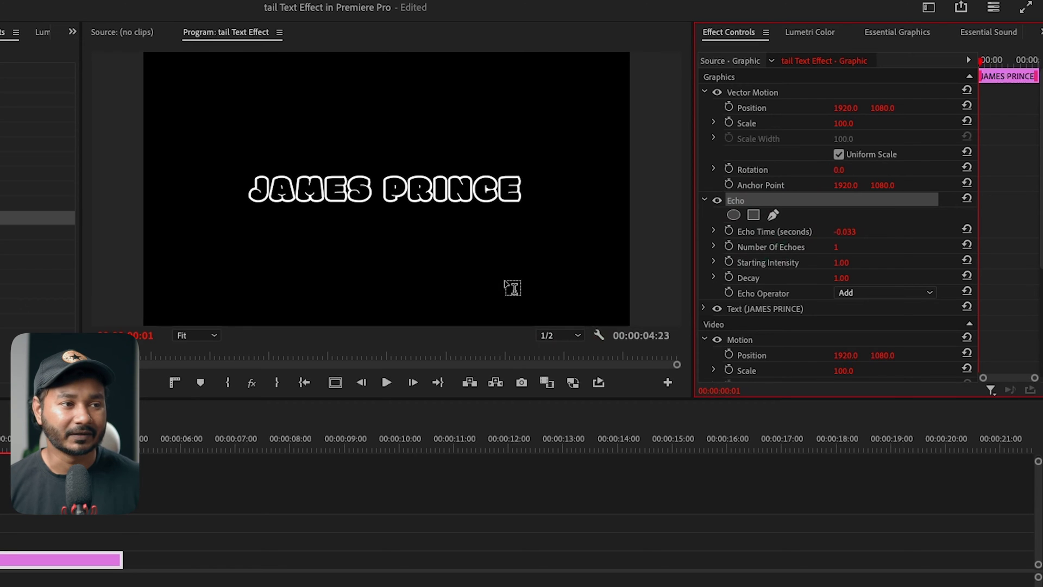
{"action": "left_click", "coordinate": [431, 301]}
Start Scale keyframing at 100, then key 131 five frames in and 100 at frame 10
{"action": "left_click", "coordinate": [739, 135]}
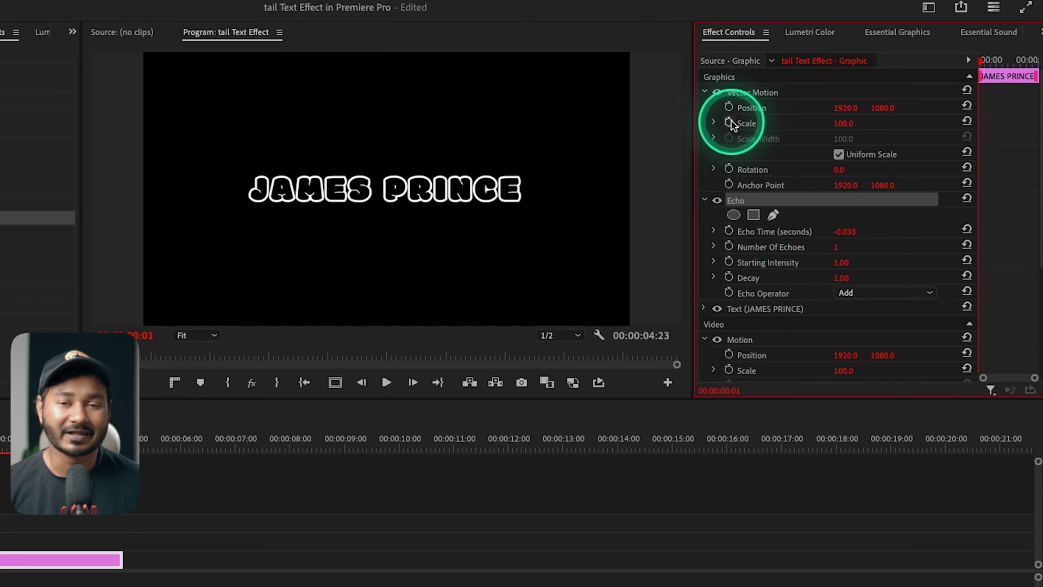
{"action": "left_click", "coordinate": [999, 62]}
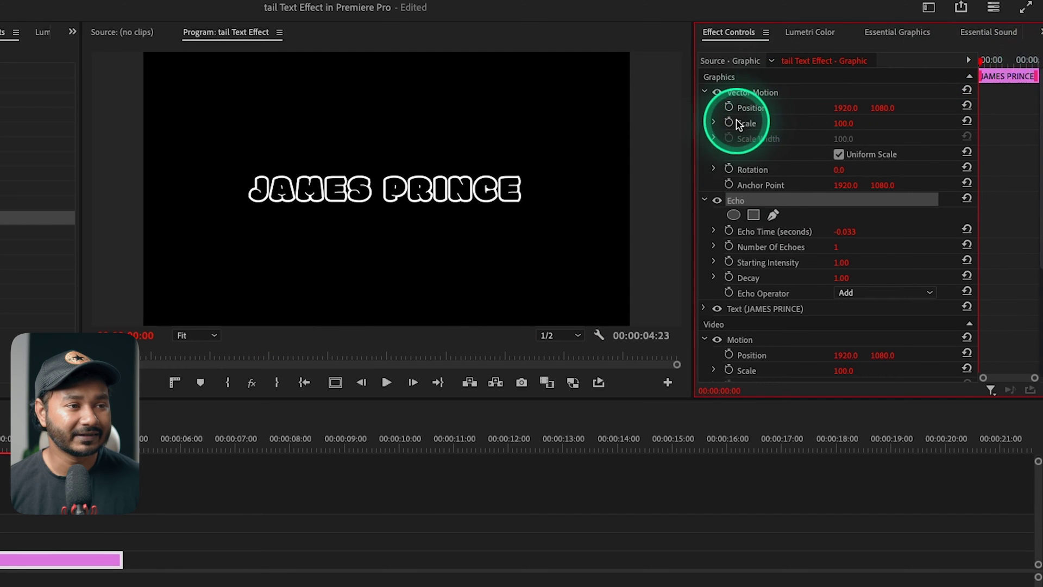
{"action": "left_click", "coordinate": [728, 122]}
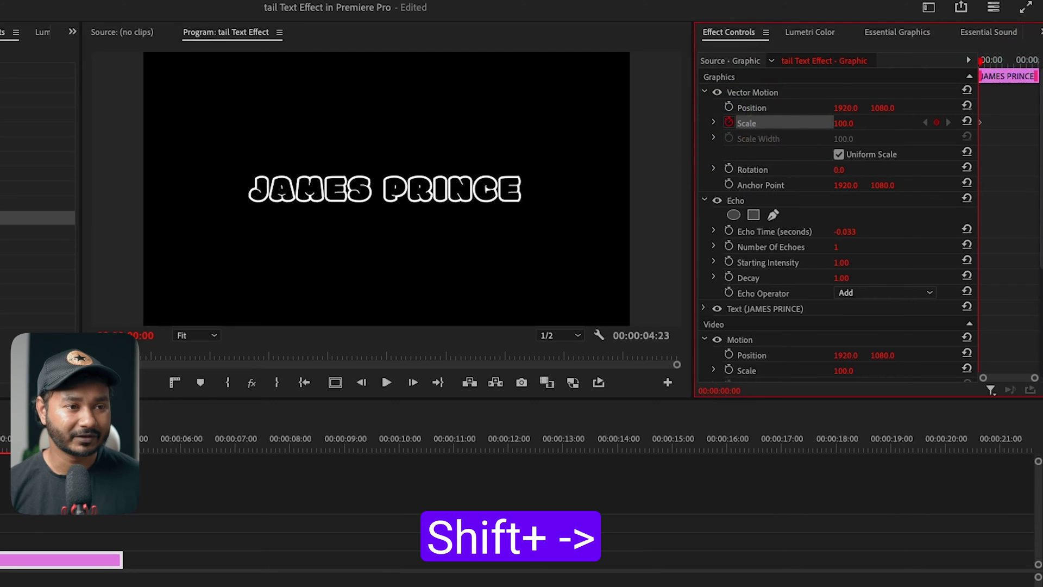
{"action": "key", "text": "shift+Right"}
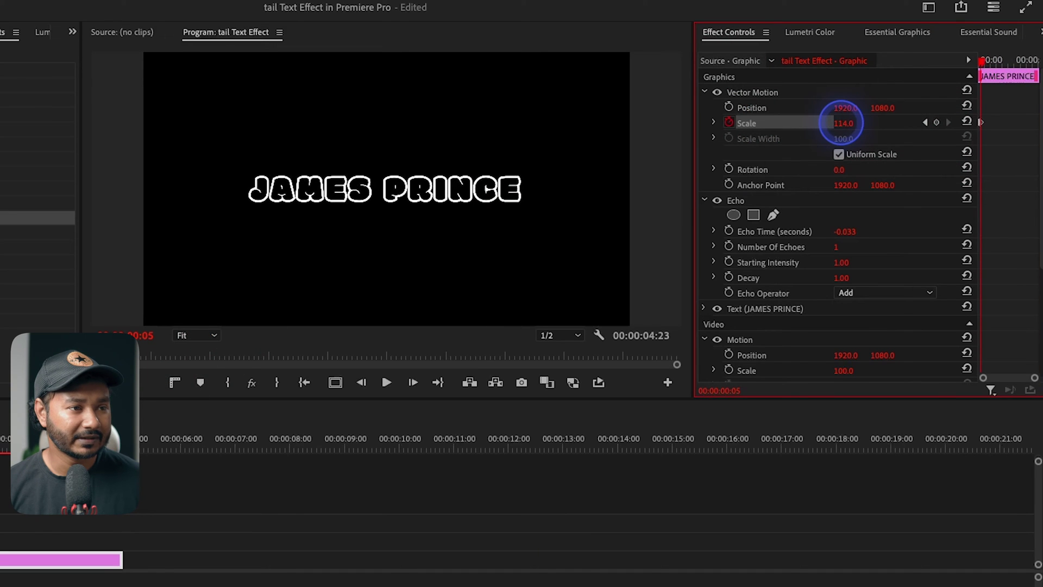
{"action": "left_click_drag", "start_coordinate": [841, 122], "coordinate": [854, 116]}
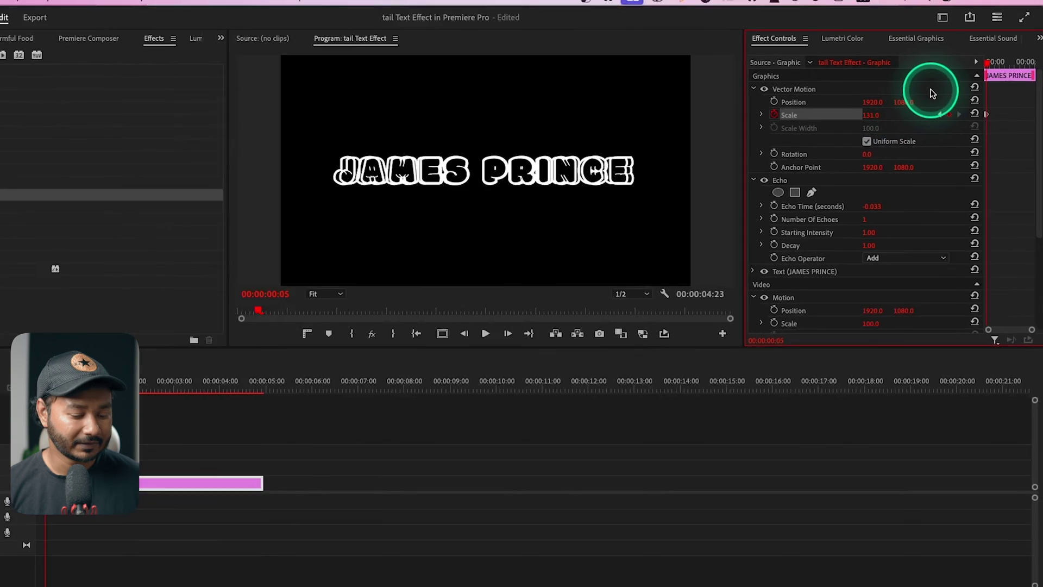
{"action": "left_click_drag", "start_coordinate": [168, 349], "coordinate": [177, 351]}
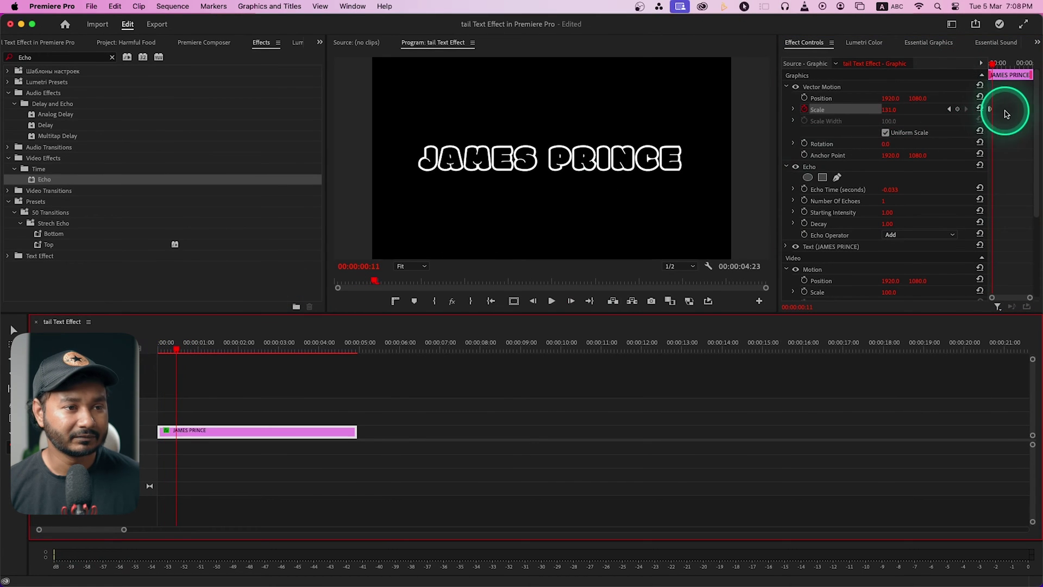
{"action": "left_click", "coordinate": [980, 109]}
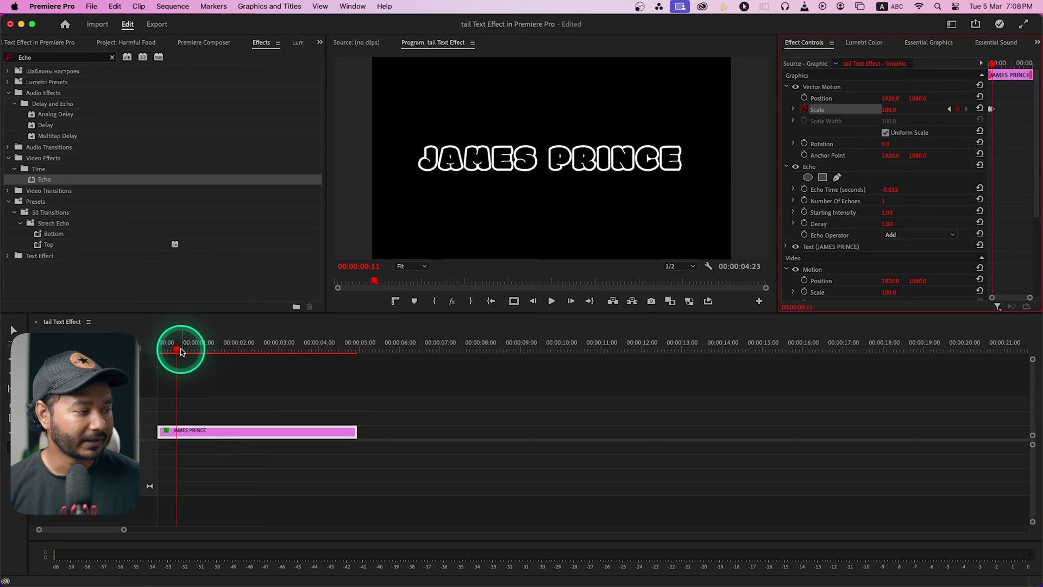
Add Scale keyframes of 145 and then 100 at one second, and maximize Effect Controls
{"action": "left_click_drag", "start_coordinate": [179, 352], "coordinate": [190, 352]}
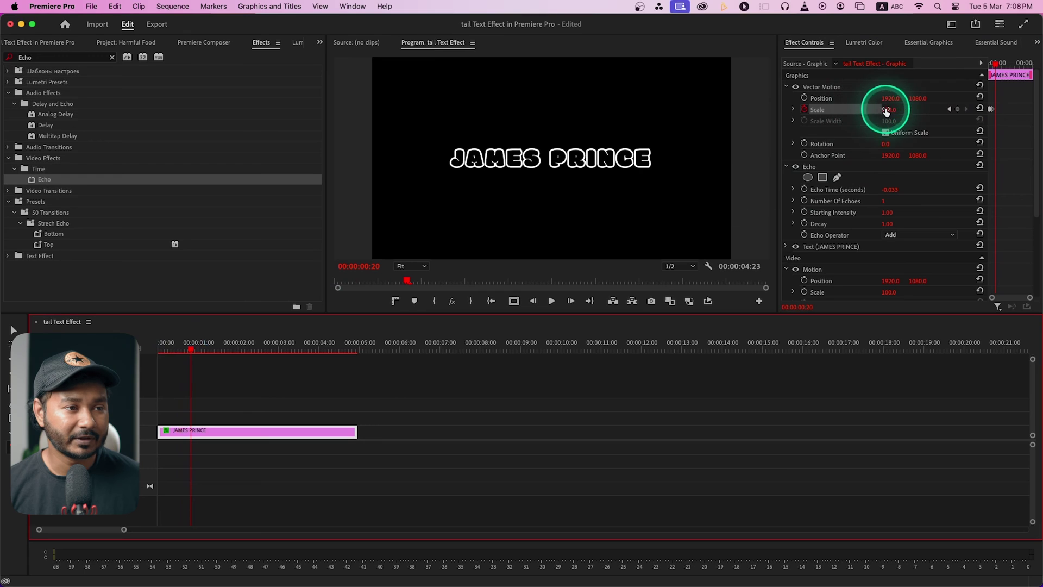
{"action": "left_click_drag", "start_coordinate": [886, 110], "coordinate": [896, 110]}
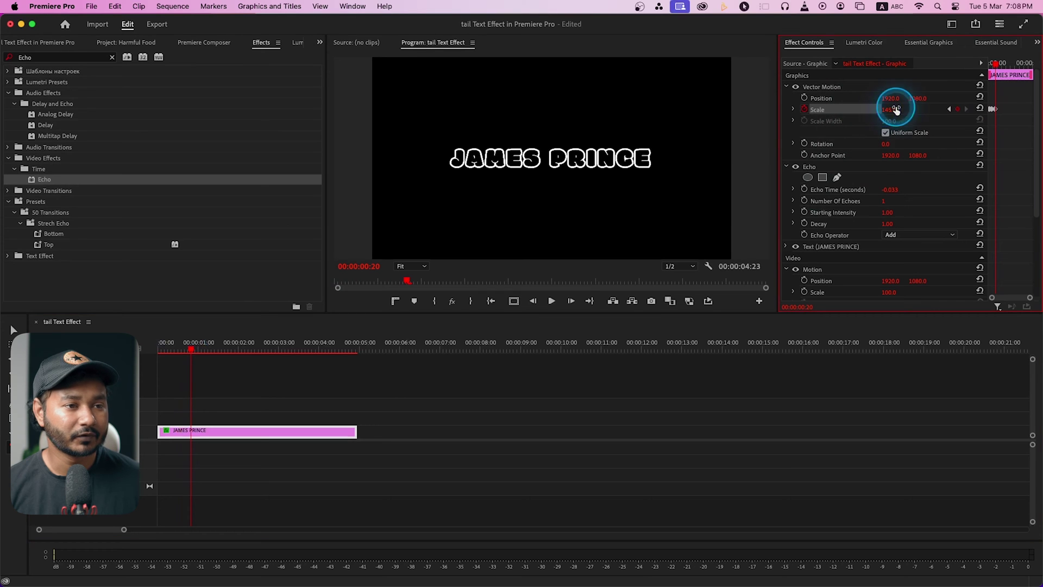
{"action": "left_click_drag", "start_coordinate": [184, 350], "coordinate": [201, 351]}
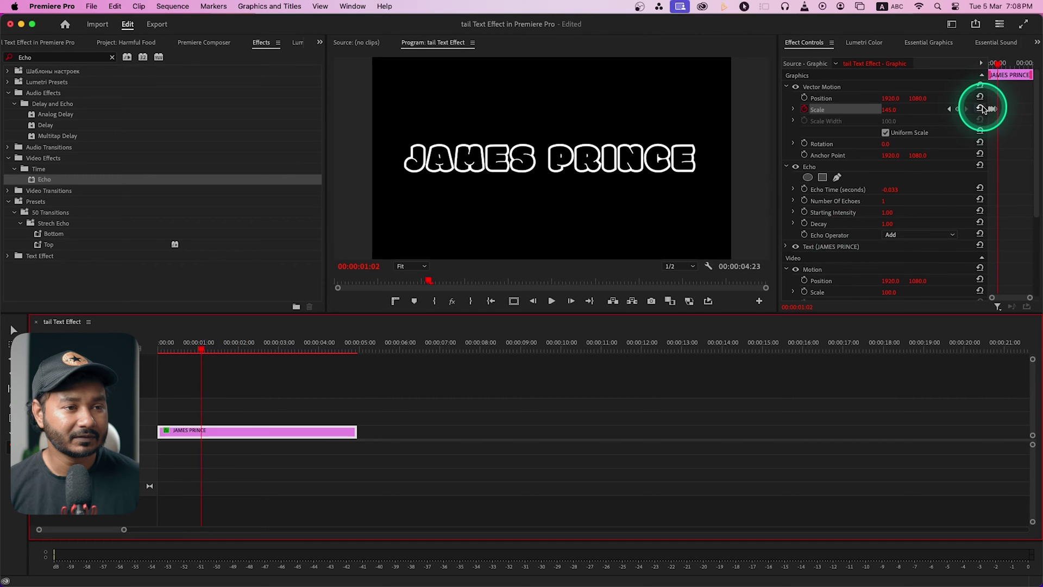
{"action": "left_click", "coordinate": [980, 108]}
{"action": "left_click", "coordinate": [807, 46]}
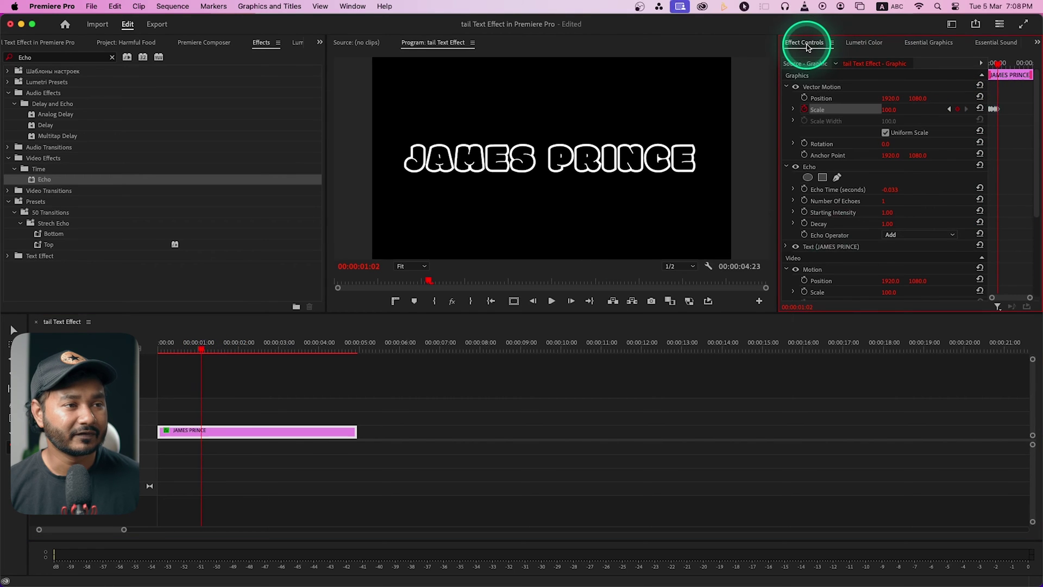
{"action": "double_click", "coordinate": [807, 46]}
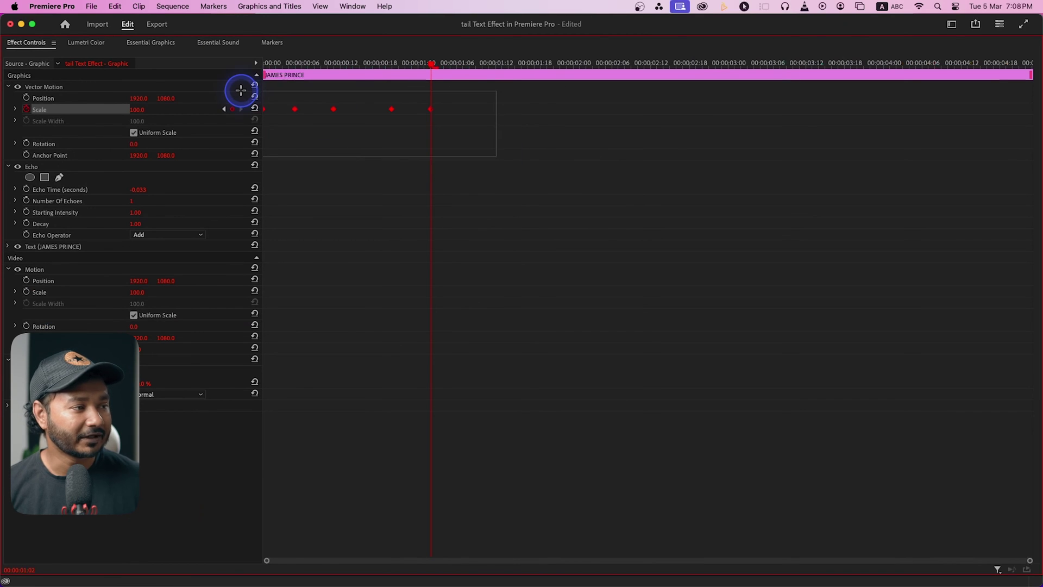
Copy the Scale keyframes and paste them along the clip, moving toward 00:00:04:01
{"action": "left_click_drag", "start_coordinate": [240, 90], "coordinate": [240, 92]}
{"action": "key", "text": "super+c"}
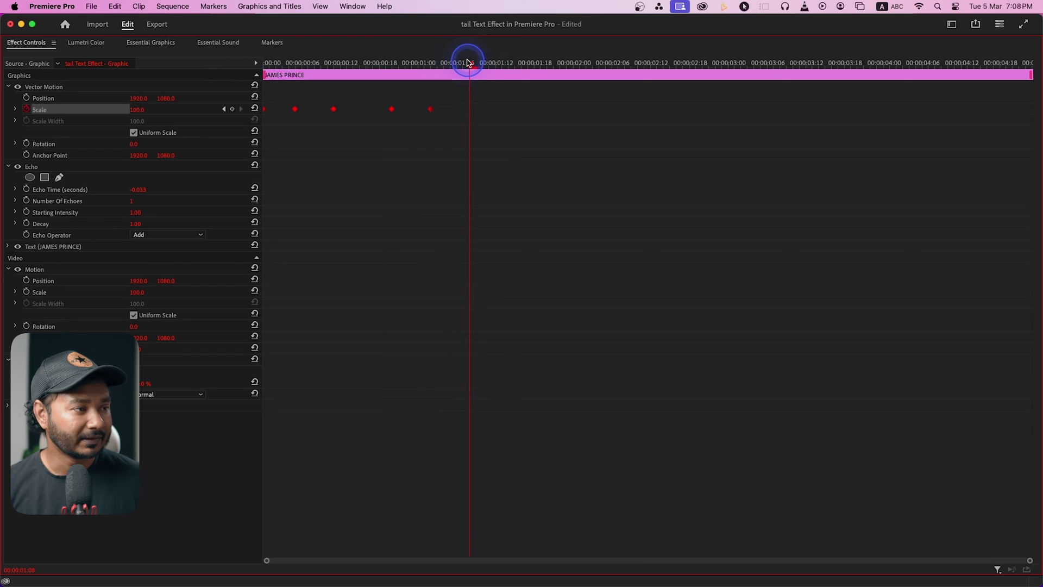
{"action": "left_click", "coordinate": [533, 128]}
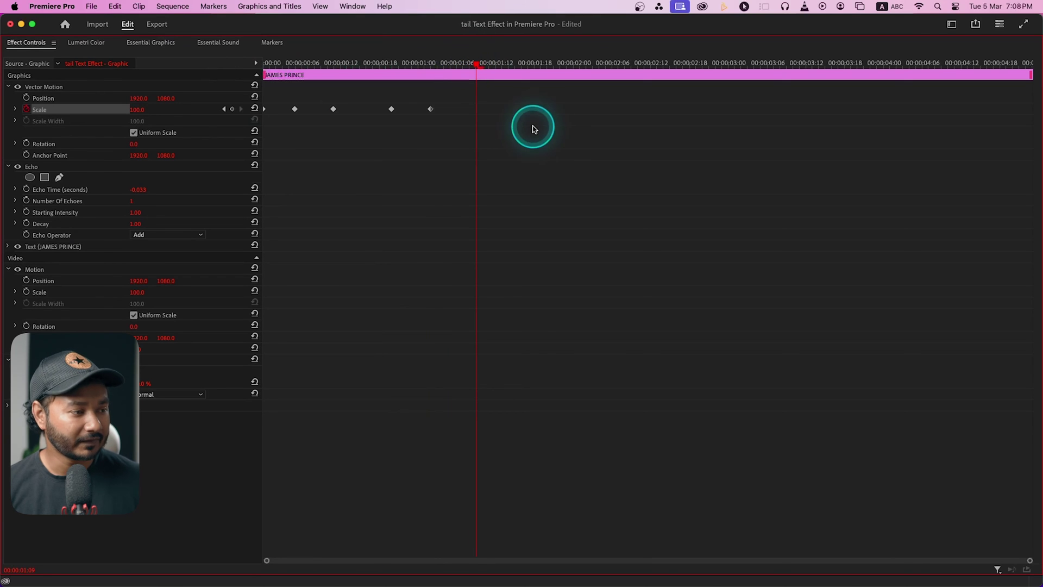
{"action": "key", "text": "super+v"}
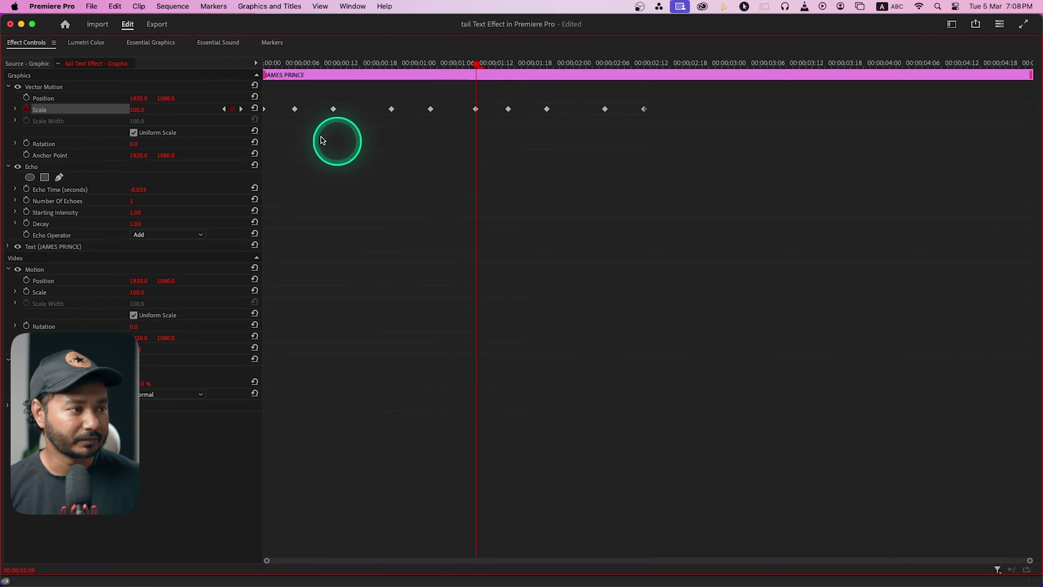
{"action": "left_click", "coordinate": [691, 64]}
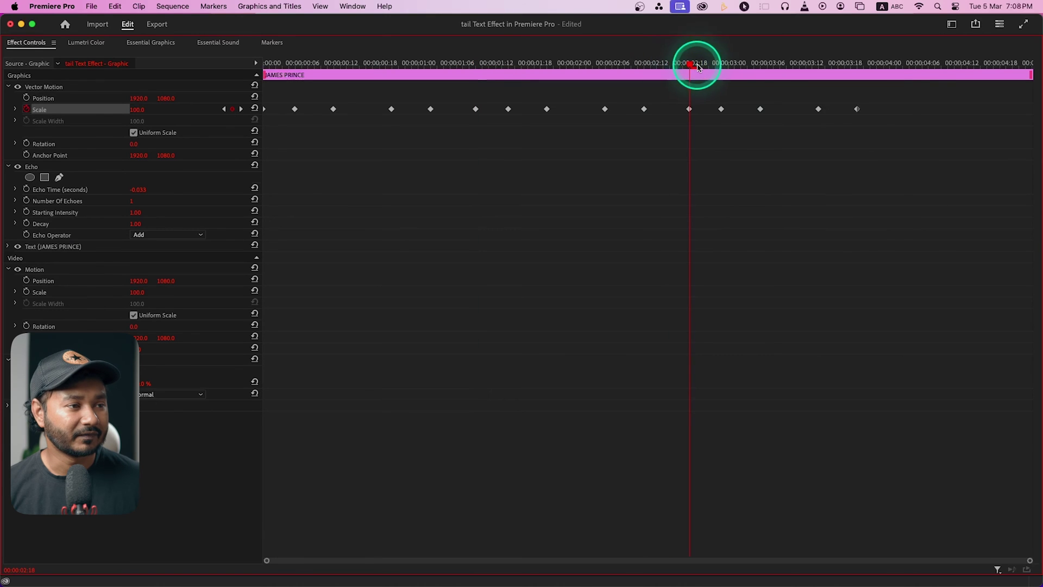
{"action": "left_click", "coordinate": [891, 65]}
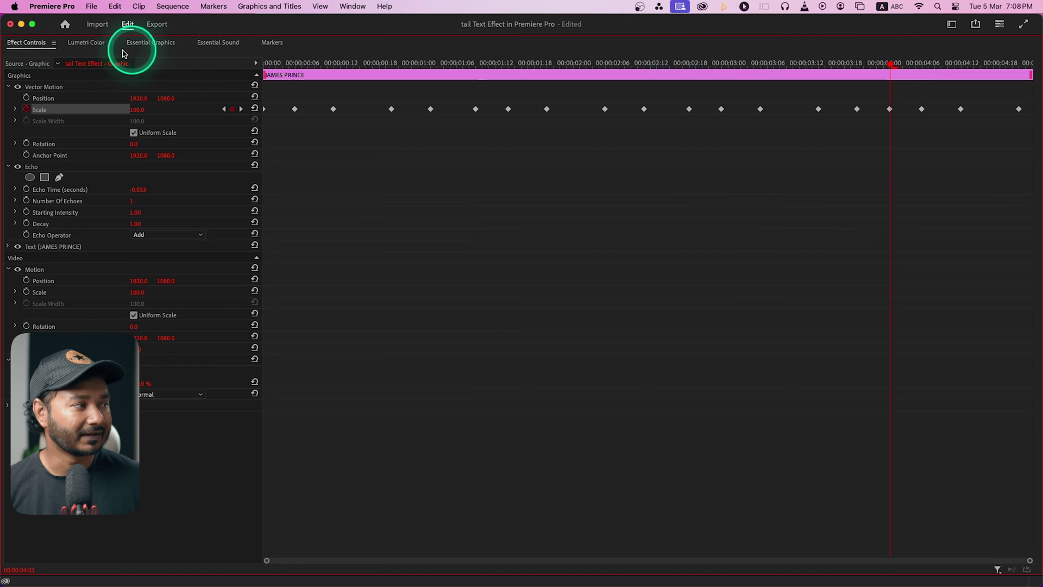
Restore the workspace and play the sequence from the start to preview the pulsing scale
{"action": "double_click", "coordinate": [14, 43]}
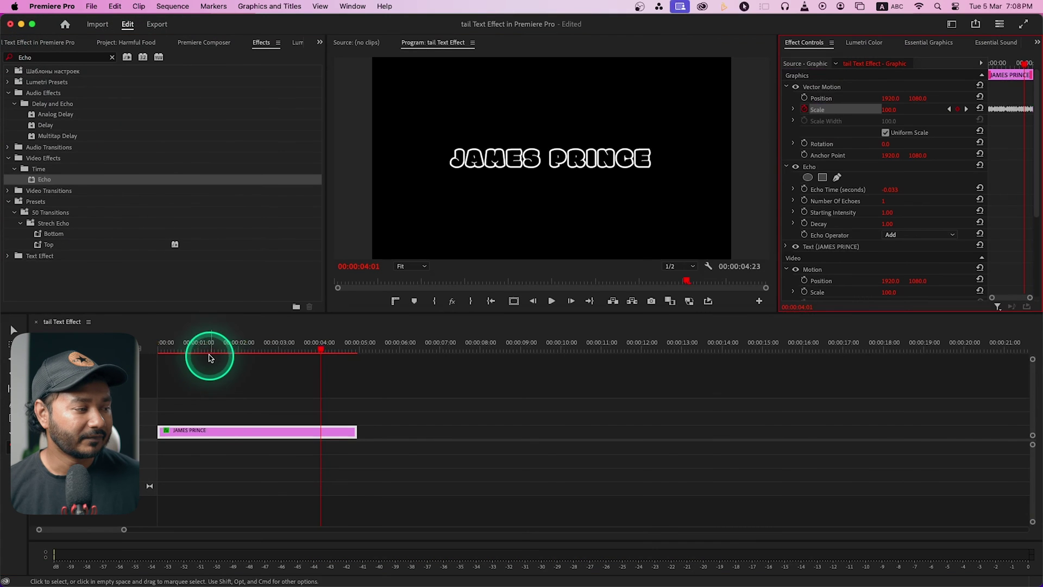
{"action": "key", "text": "Home"}
{"action": "key", "text": "space"}
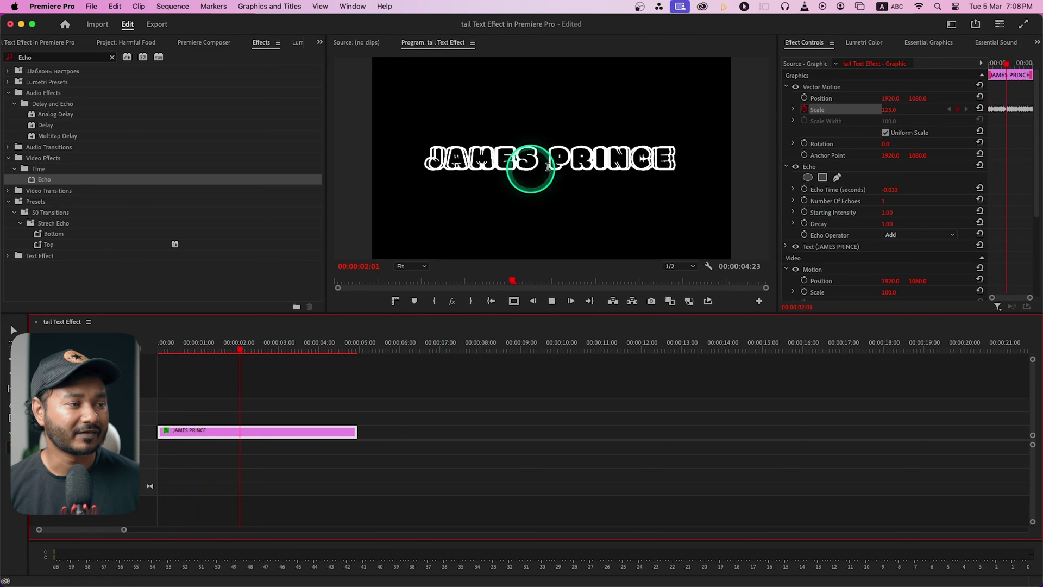
{"action": "key", "text": "space"}
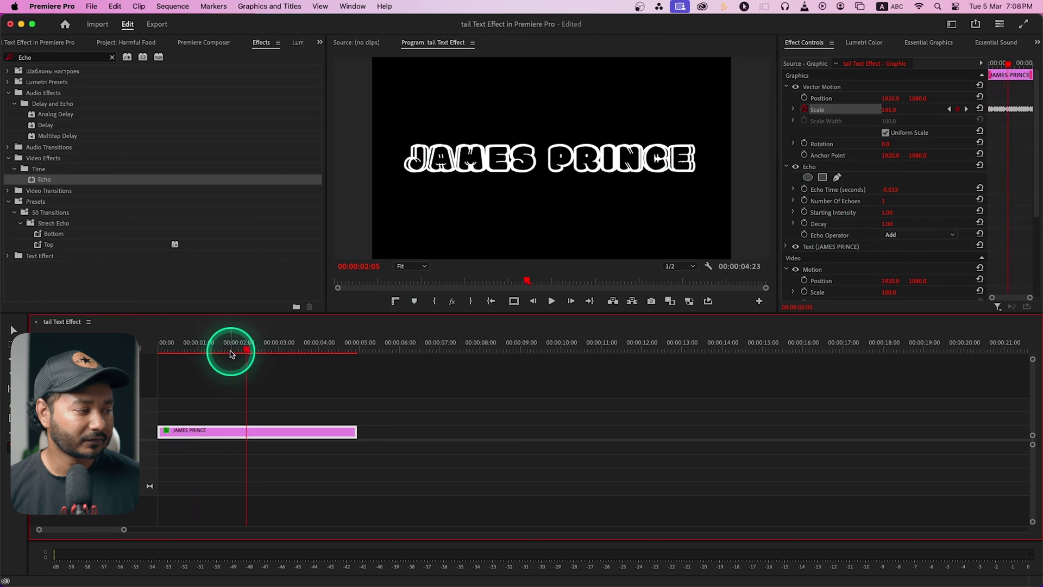
{"action": "mouse_move", "coordinate": [231, 349]}
{"action": "left_mouse_down"}
{"action": "mouse_move", "coordinate": [158, 355]}
{"action": "mouse_move", "coordinate": [240, 354]}
{"action": "left_mouse_up"}
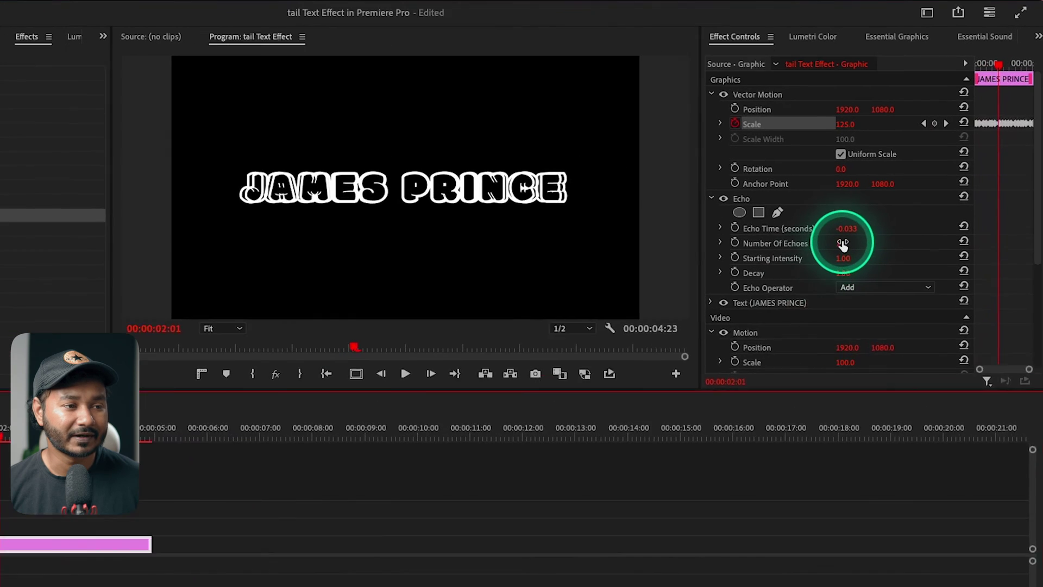
{"action": "left_click", "coordinate": [841, 243]}
Set Echo's number of echoes, lower Decay to 0.60, and play back the echo trail
{"action": "type", "text": "4"}
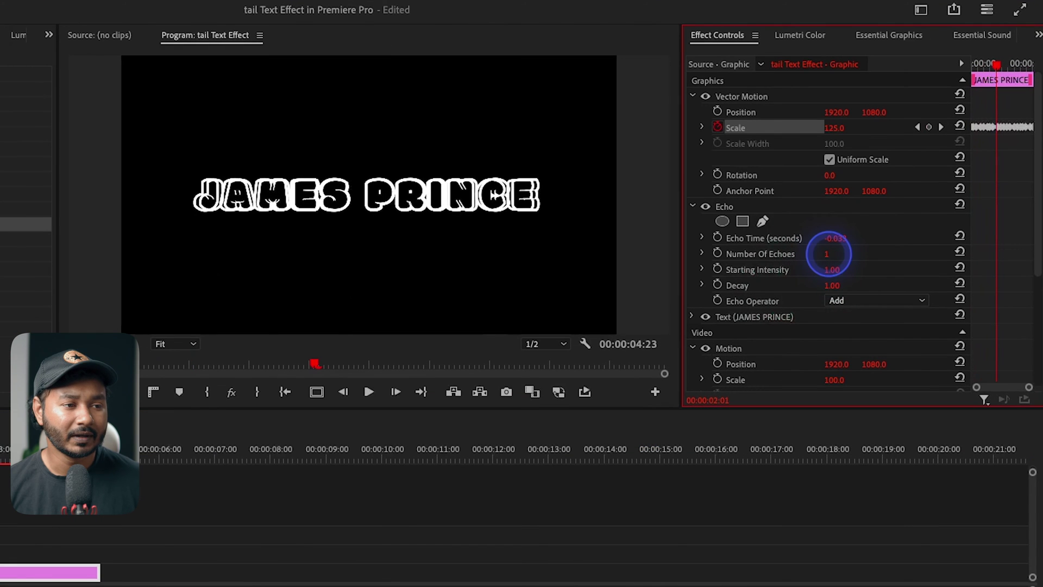
{"action": "key", "text": "Return"}
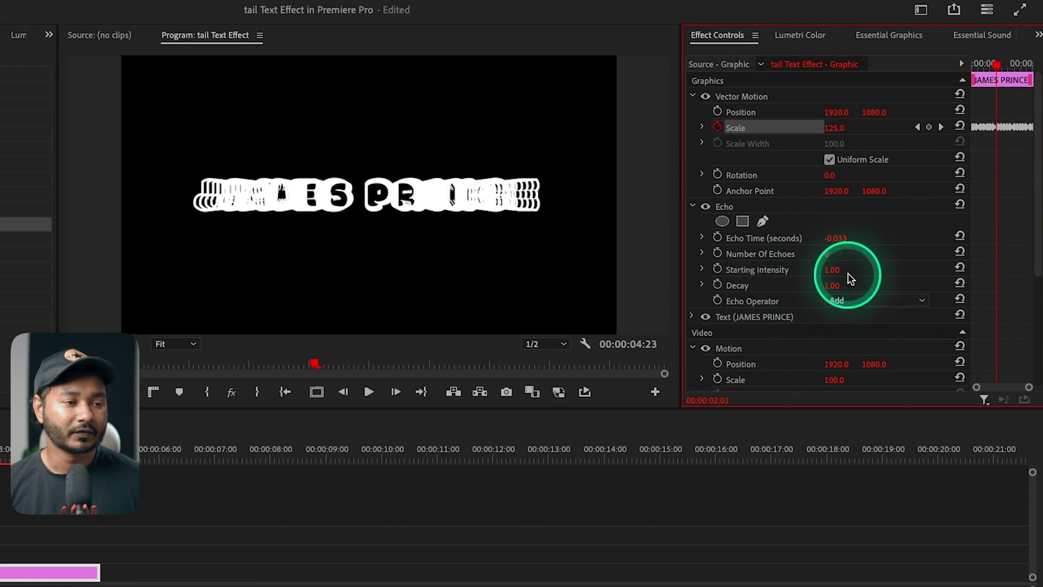
{"action": "left_click", "coordinate": [829, 288]}
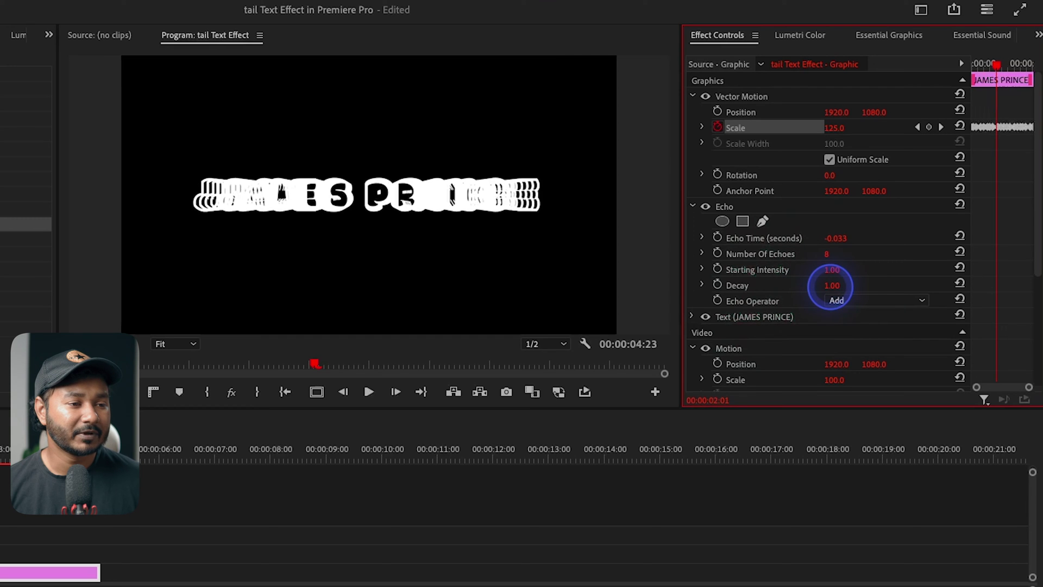
{"action": "left_click_drag", "start_coordinate": [831, 286], "coordinate": [825, 287]}
{"action": "key", "text": "space"}
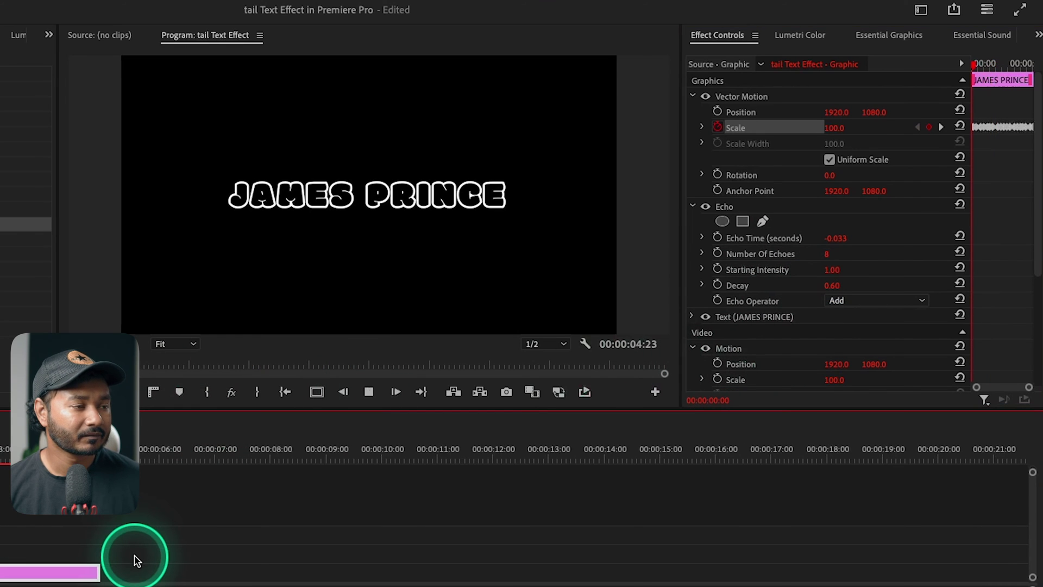
{"action": "key", "text": "space"}
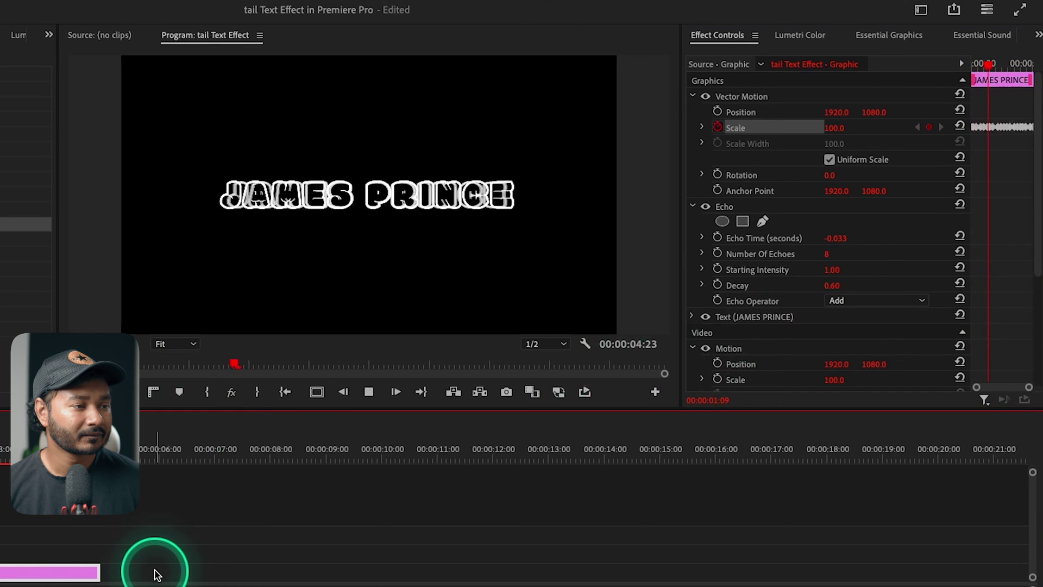
{"action": "key", "text": "space"}
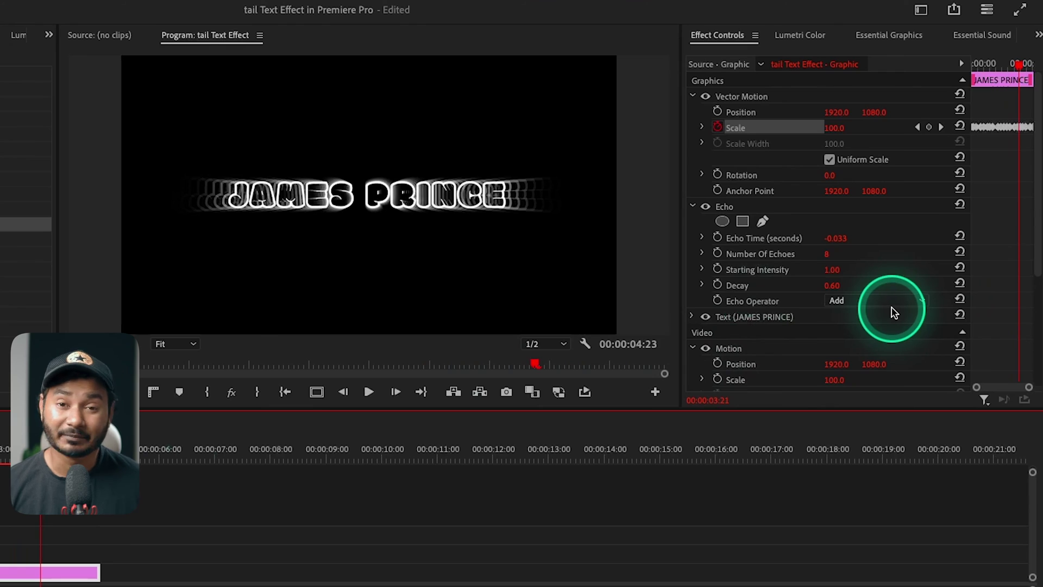
{"action": "left_click", "coordinate": [737, 209]}
Select Vector Motion with Echo and save both as the preset 'Tail Text'
{"action": "left_click", "coordinate": [760, 96], "text": "ctrl"}
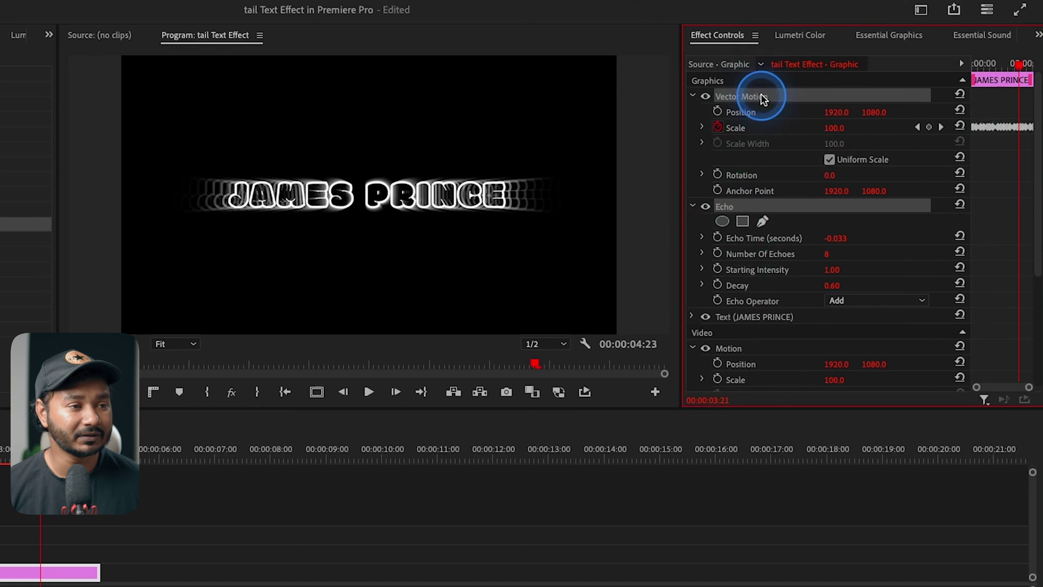
{"action": "right_click", "coordinate": [762, 96]}
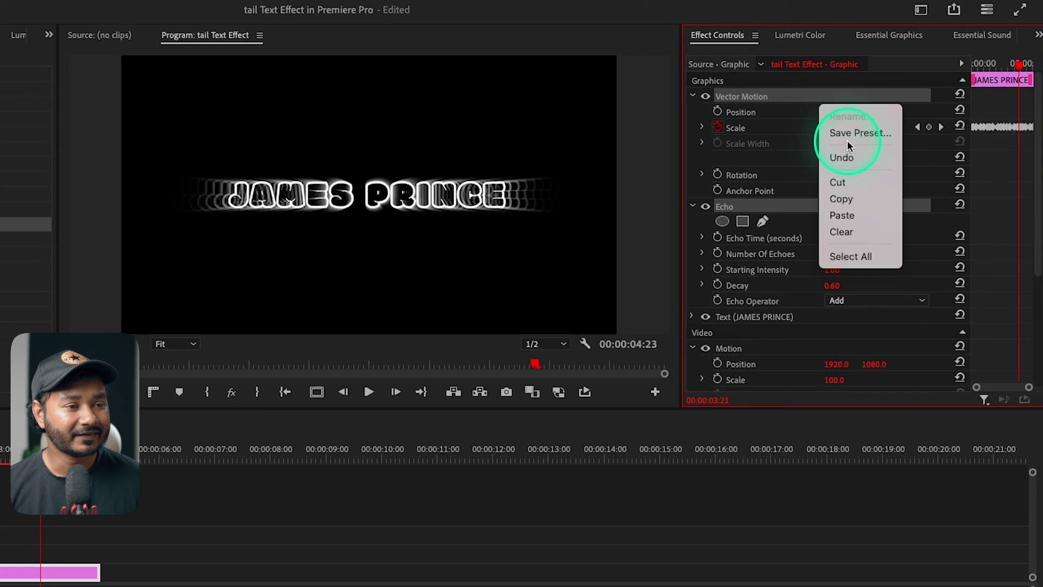
{"action": "left_click", "coordinate": [853, 133]}
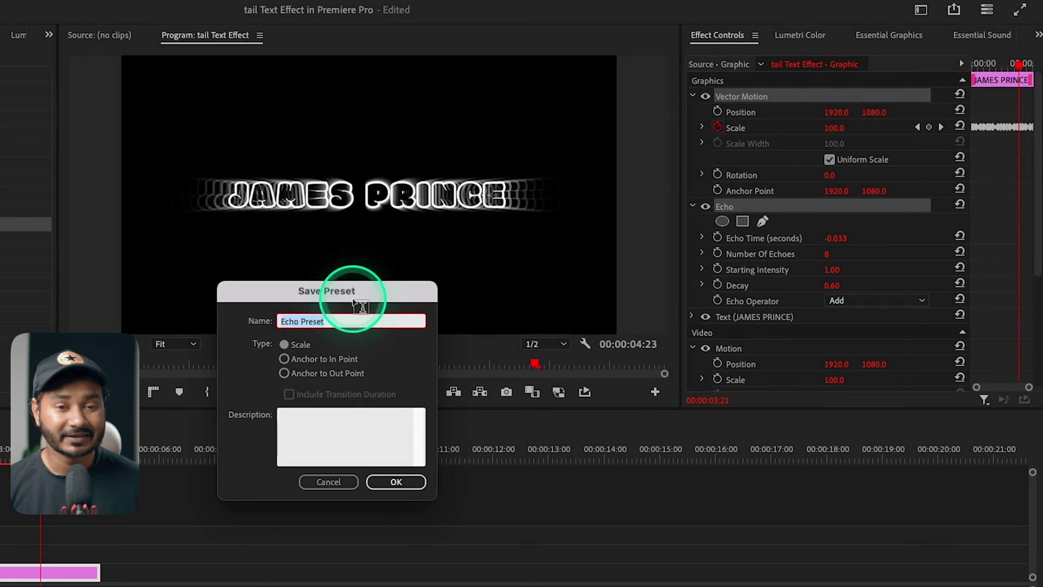
{"action": "type", "text": "Tai"}
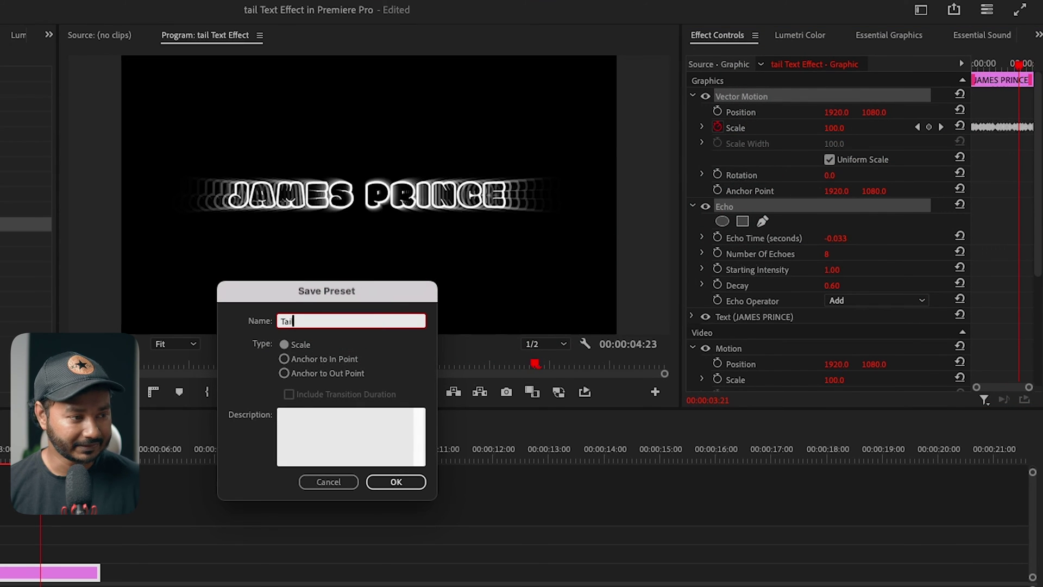
{"action": "type", "text": "l Text"}
{"action": "left_click", "coordinate": [389, 482]}
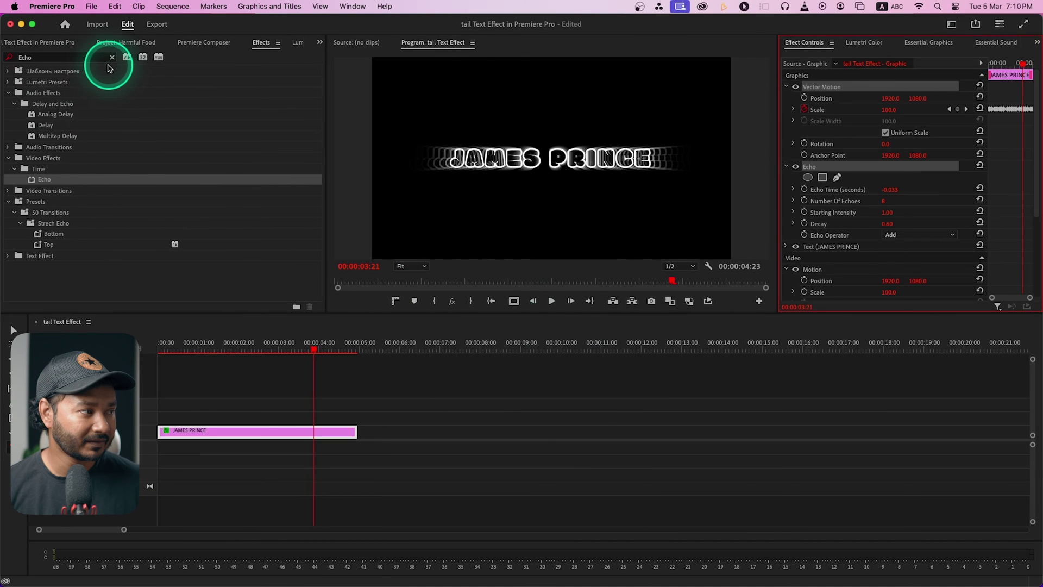
Clear the Effects search and type a new 'ECHO' title at 07:05, after the first clip
{"action": "left_click", "coordinate": [112, 57]}
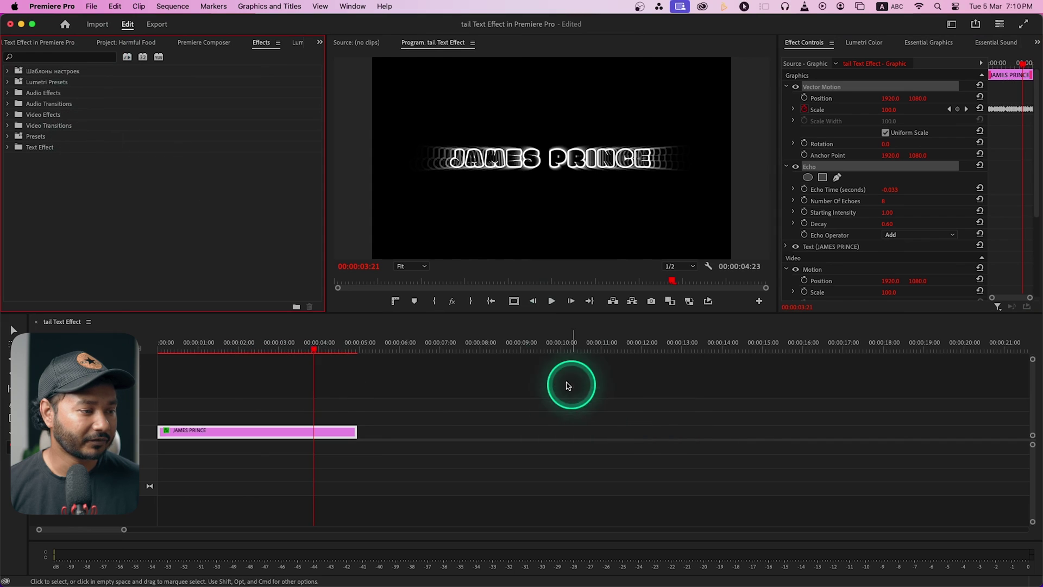
{"action": "left_click", "coordinate": [449, 348]}
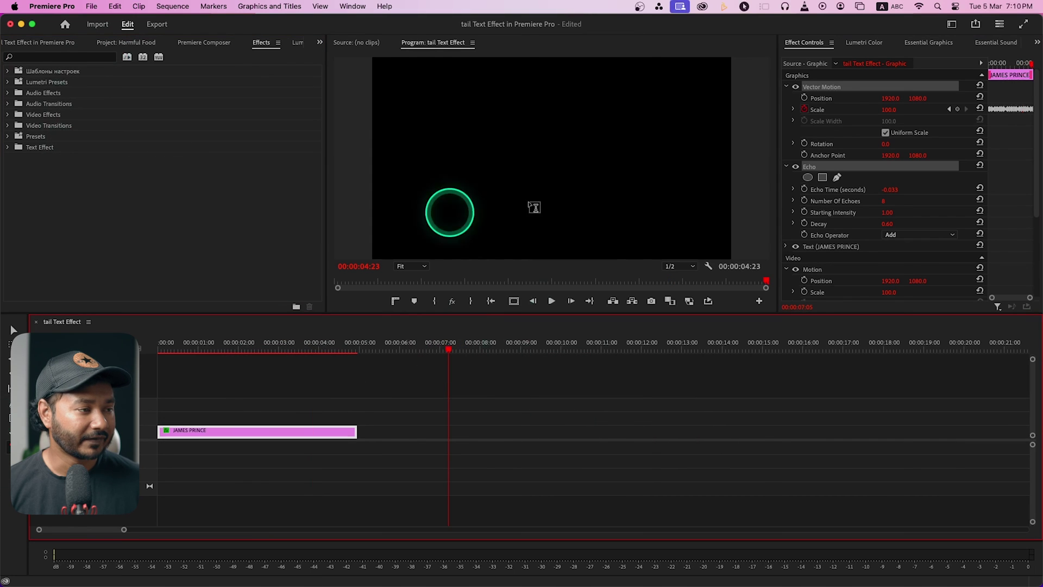
{"action": "left_click", "coordinate": [512, 144]}
{"action": "type", "text": "ECHO"}
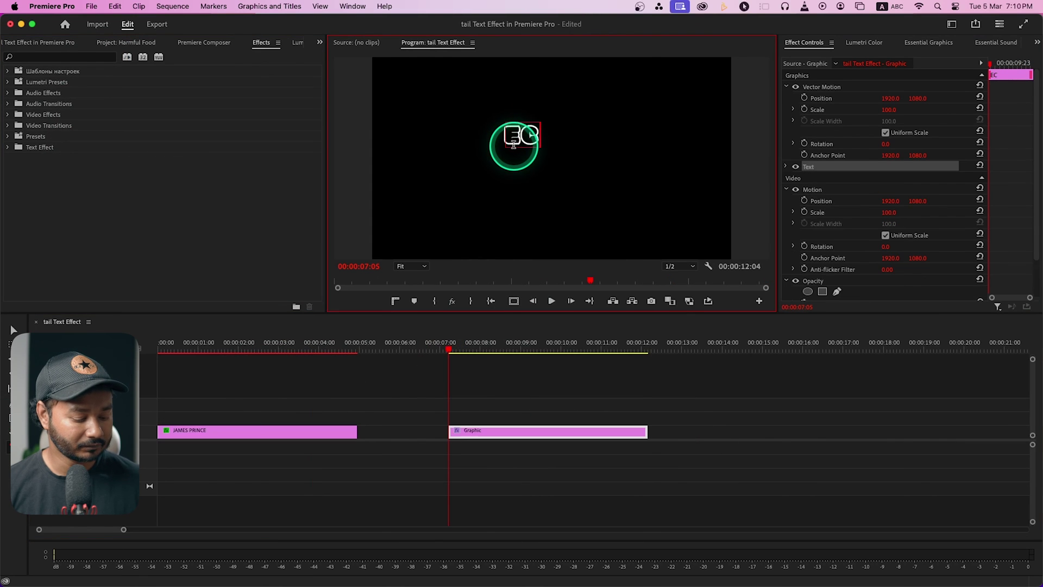
Centre the ECHO text horizontally and vertically in Essential Graphics
{"action": "left_click", "coordinate": [908, 44]}
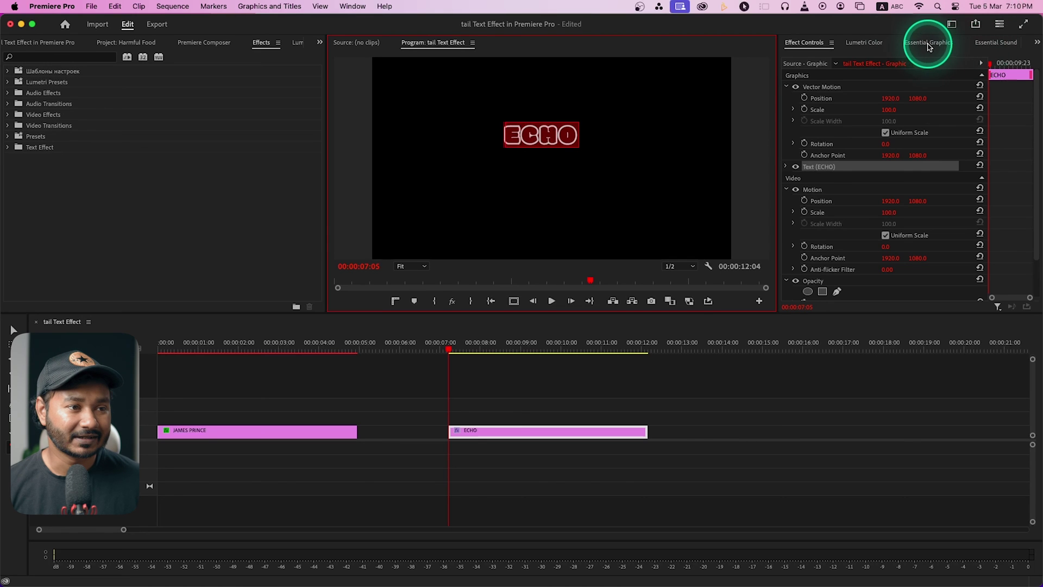
{"action": "left_click", "coordinate": [868, 177]}
{"action": "left_click", "coordinate": [872, 175]}
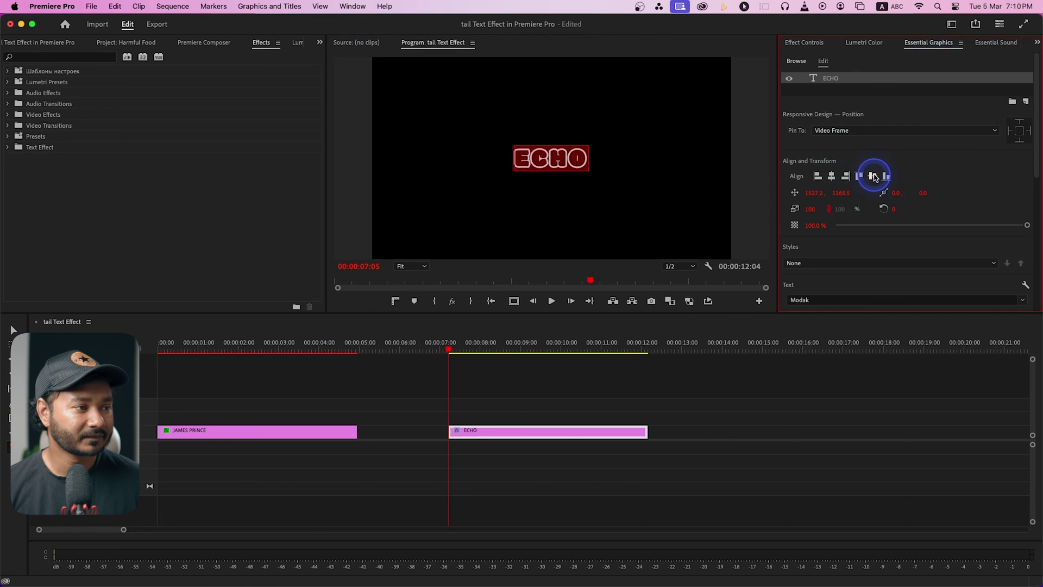
Expand the Effects Presets folder to list the saved presets
{"action": "left_click", "coordinate": [163, 179]}
{"action": "left_click", "coordinate": [8, 136]}
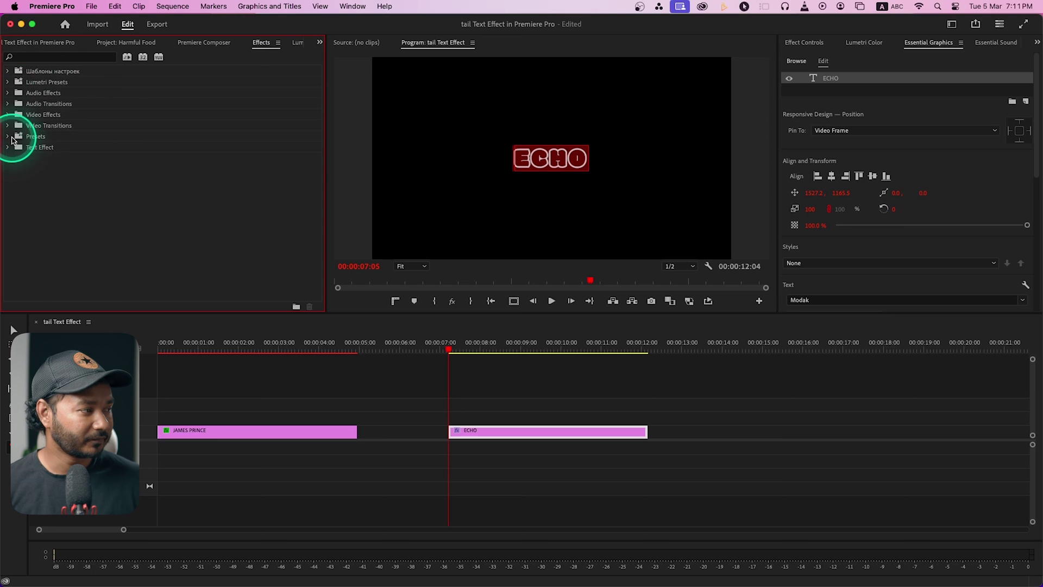
{"action": "left_click", "coordinate": [71, 158]}
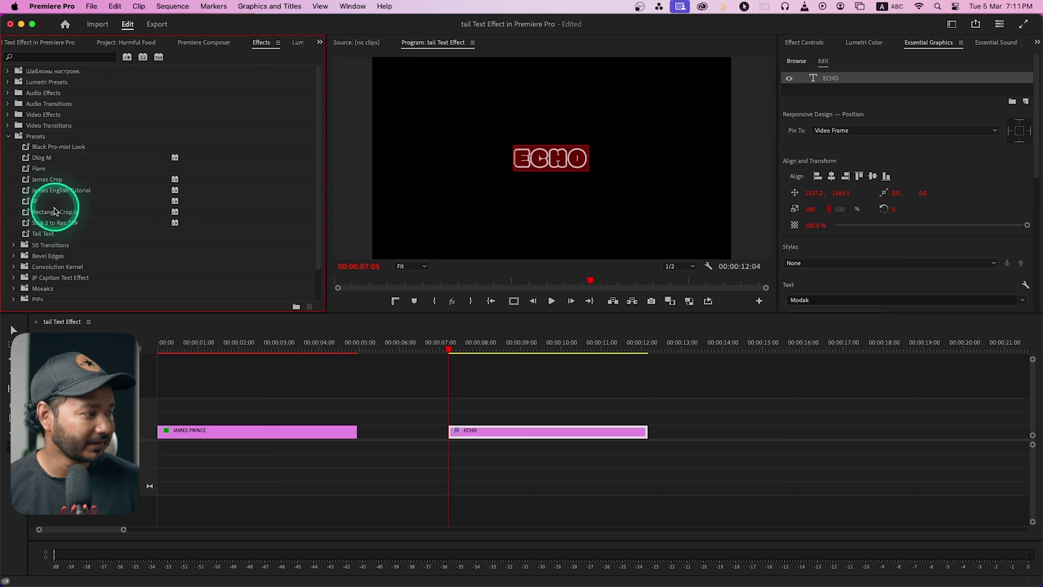
Drop the Tail Text preset onto the ECHO clip and play it from its start
{"action": "left_click", "coordinate": [42, 234]}
{"action": "left_click_drag", "start_coordinate": [43, 235], "coordinate": [506, 433]}
{"action": "left_click", "coordinate": [442, 350]}
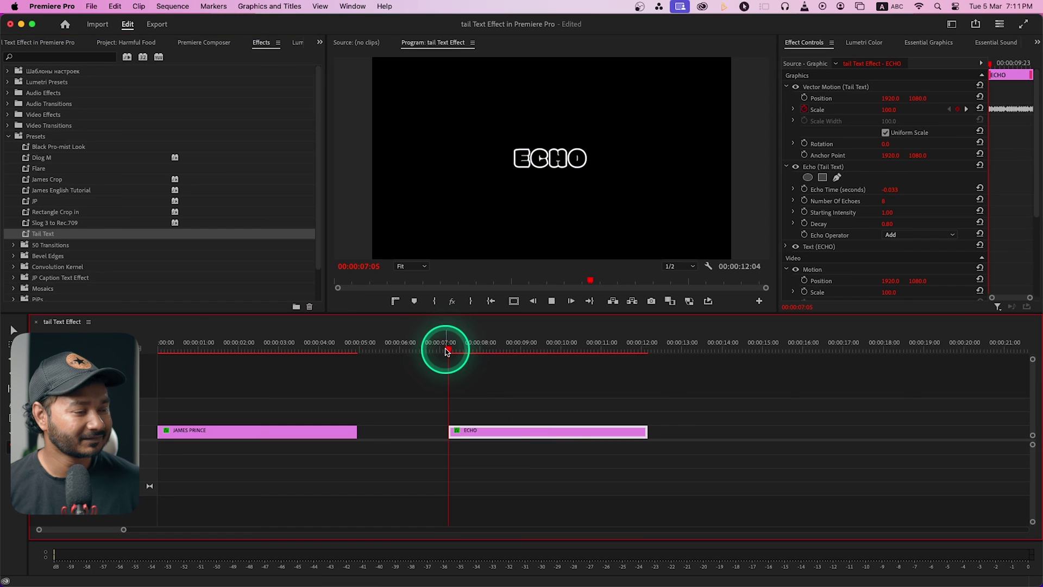
{"action": "key", "text": "space"}
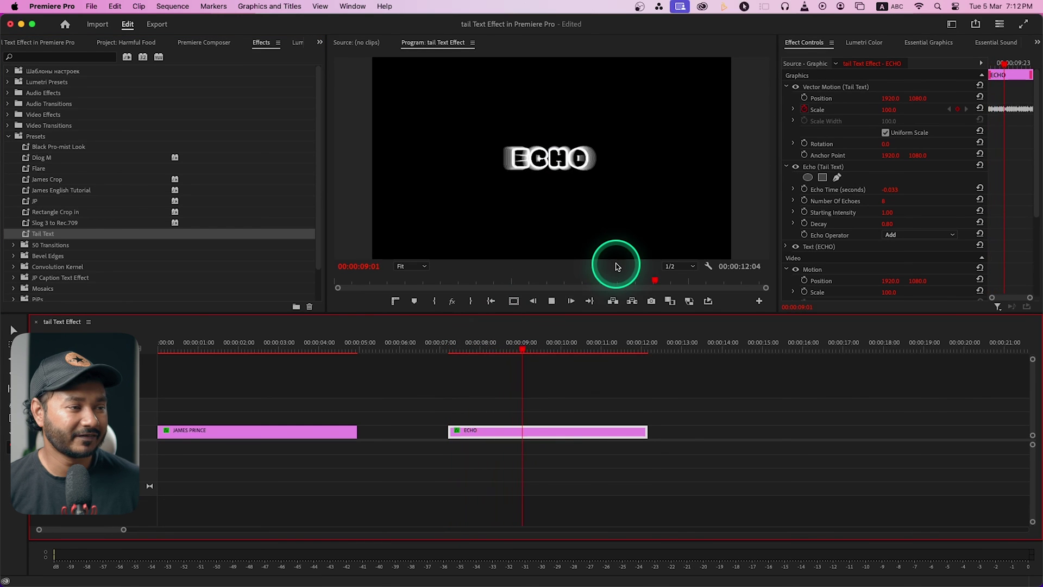